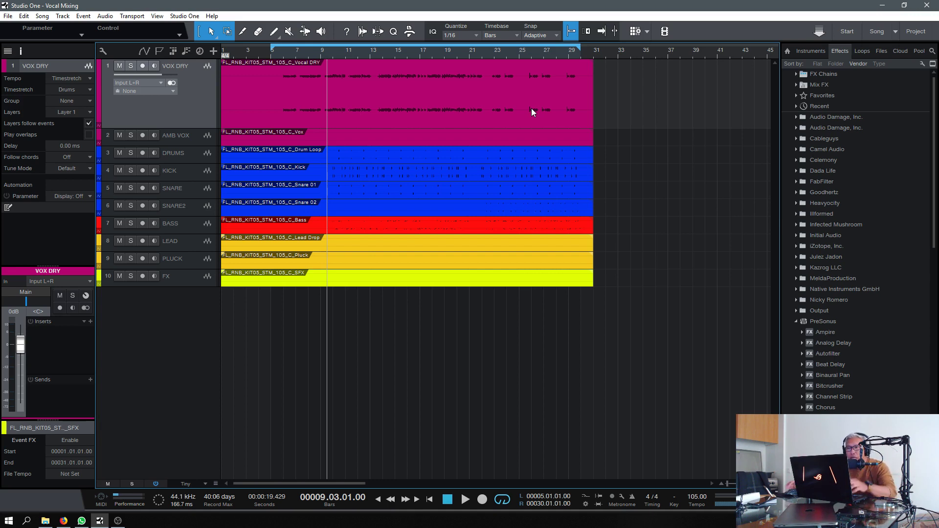
# Solo the VOX DRY track, listen to the dry vocal from bar 5 and bar 9, and unsolo it.
pyautogui.click(131, 67)
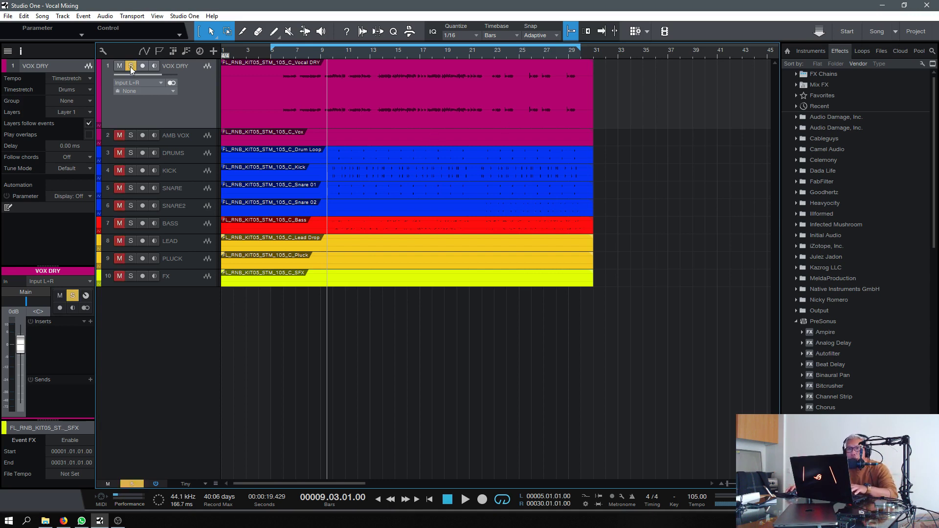
pyautogui.press('space')
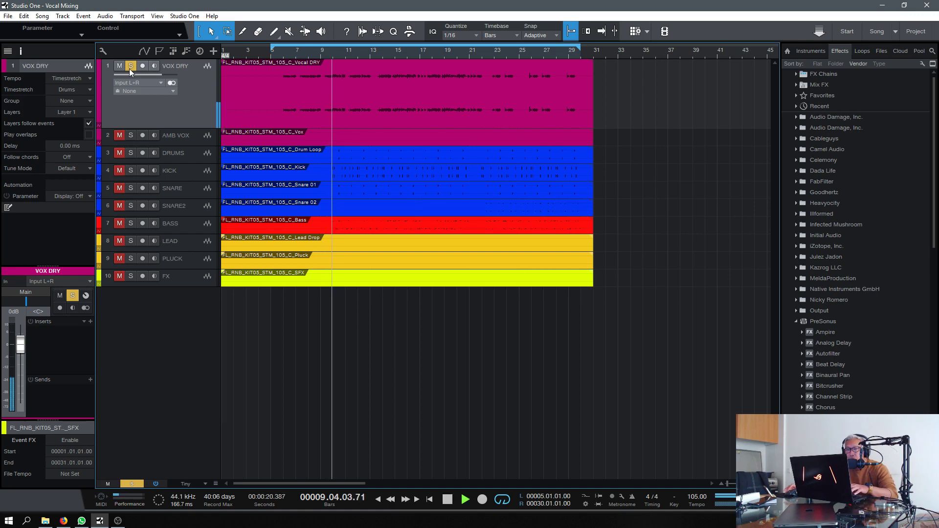
pyautogui.click(272, 56)
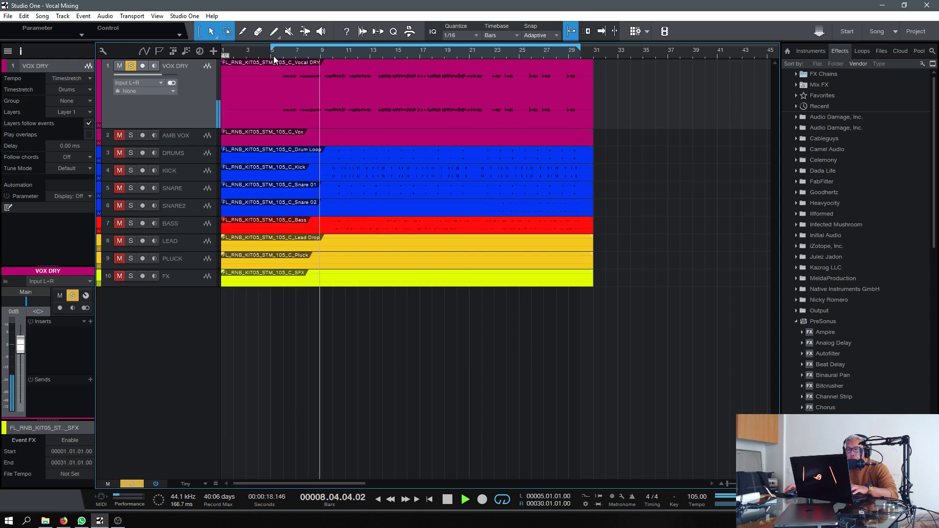
pyautogui.press('space')
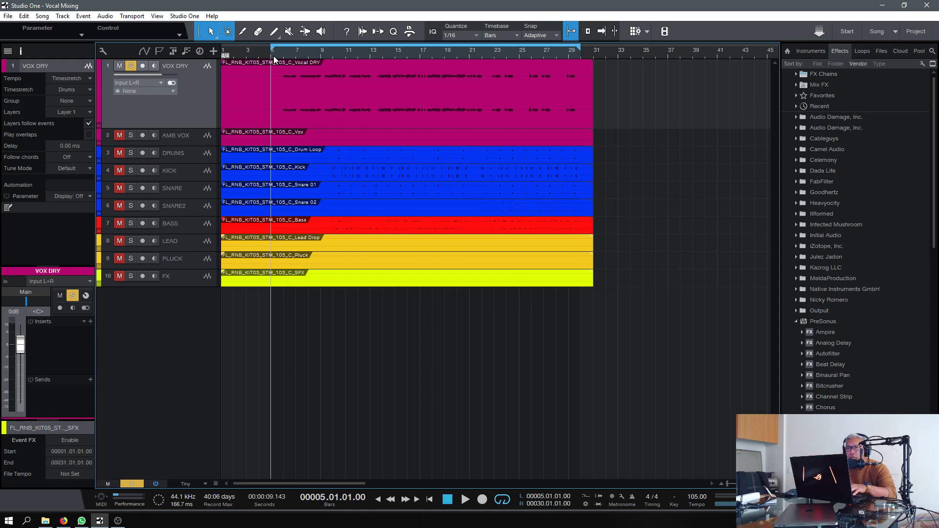
pyautogui.click(321, 51)
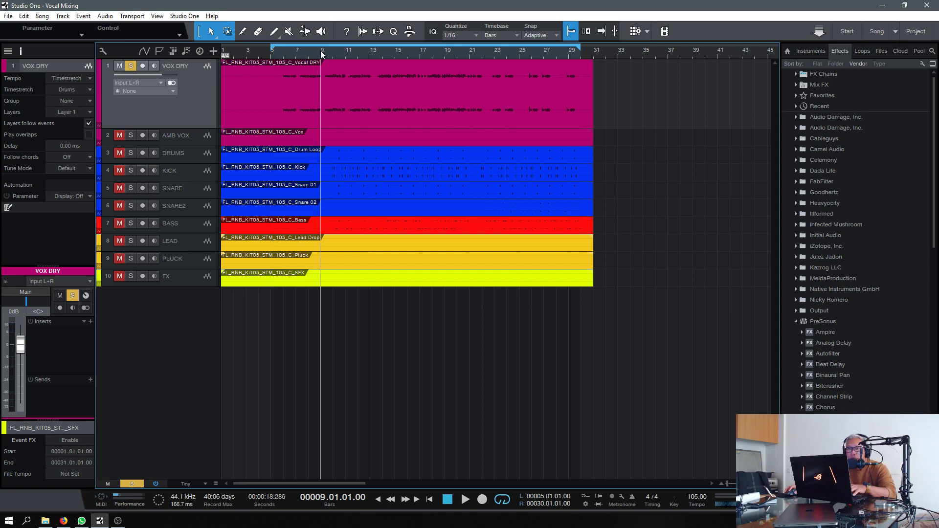
pyautogui.press('space')
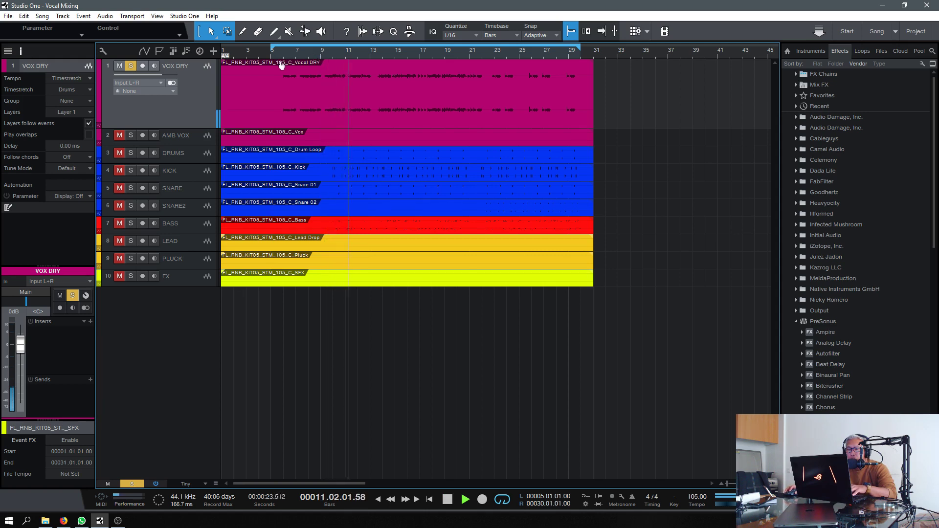
pyautogui.press('space')
pyautogui.click(131, 65)
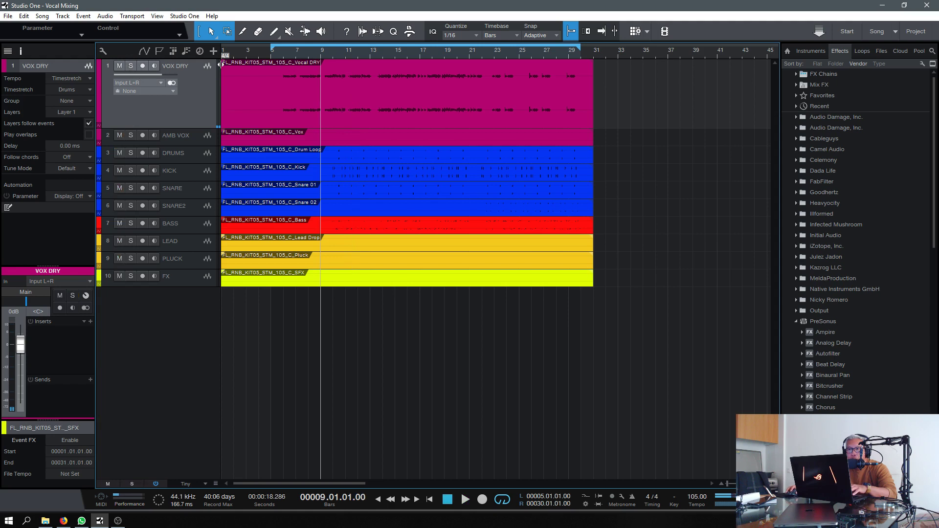
# Play the full mix from bar 5 and open the mixer console during playback.
pyautogui.click(272, 54)
pyautogui.press('space')
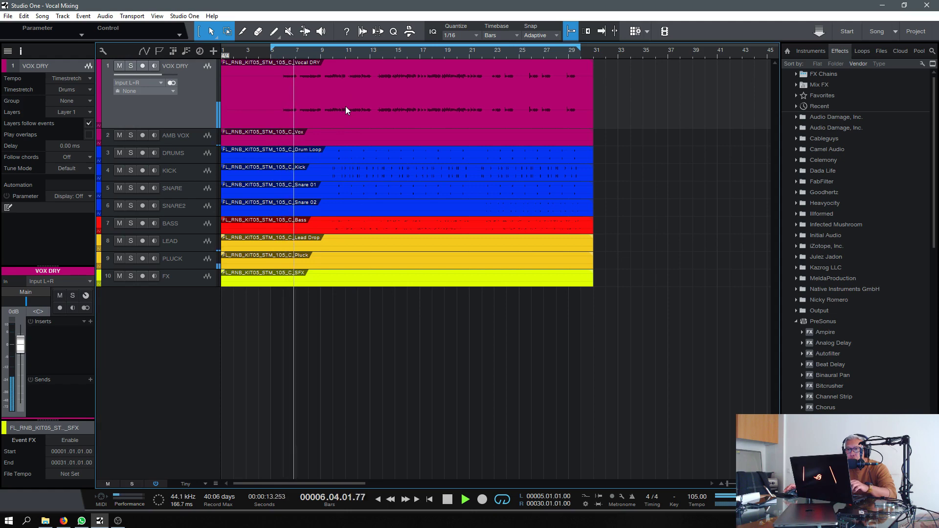
pyautogui.press('F3')
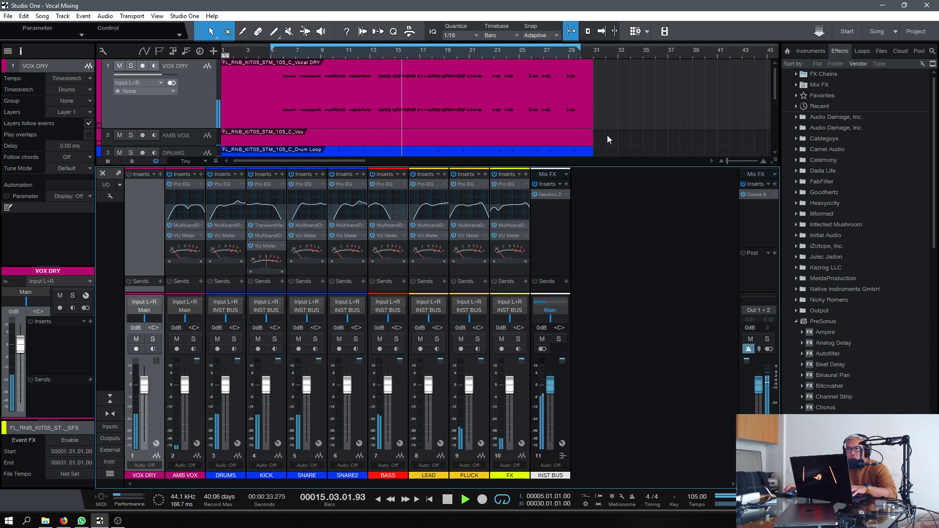
pyautogui.press('space')
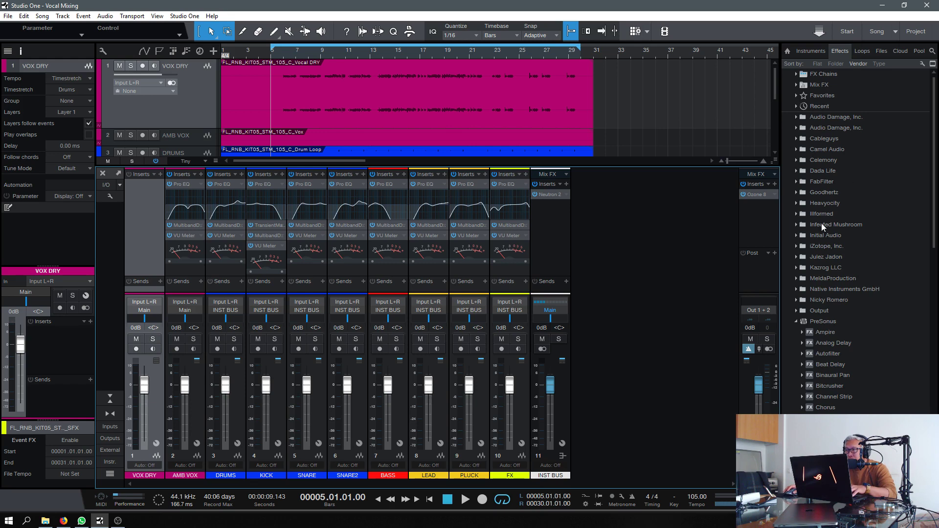
# Insert iZotope Nectar 3 on the VOX DRY channel and close its plug-in window.
pyautogui.click(798, 322)
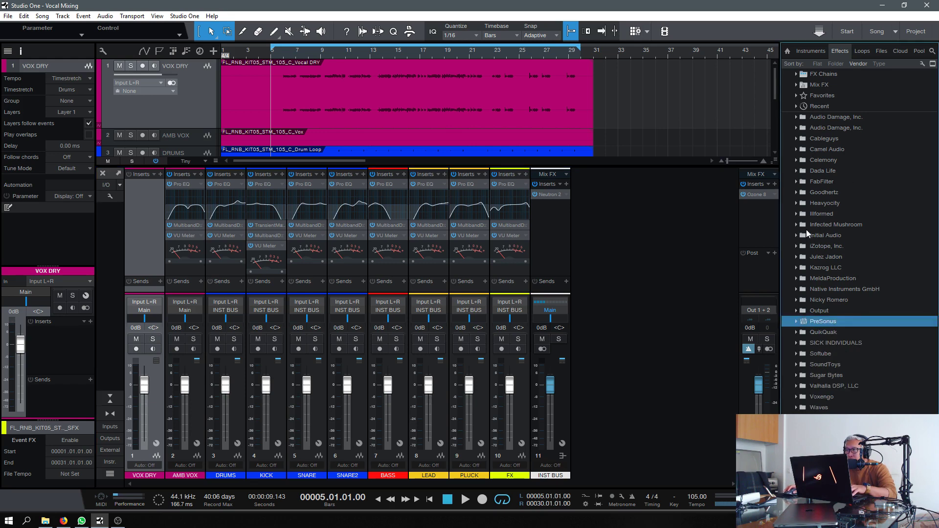
pyautogui.click(803, 246)
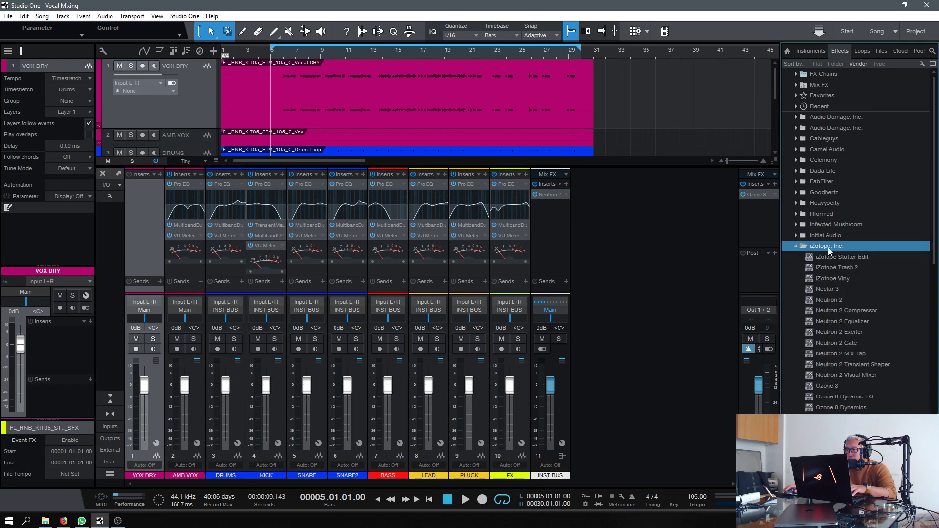
pyautogui.scroll(-1, 829, 247)
pyautogui.moveTo(832, 257); pyautogui.dragTo(154, 210)
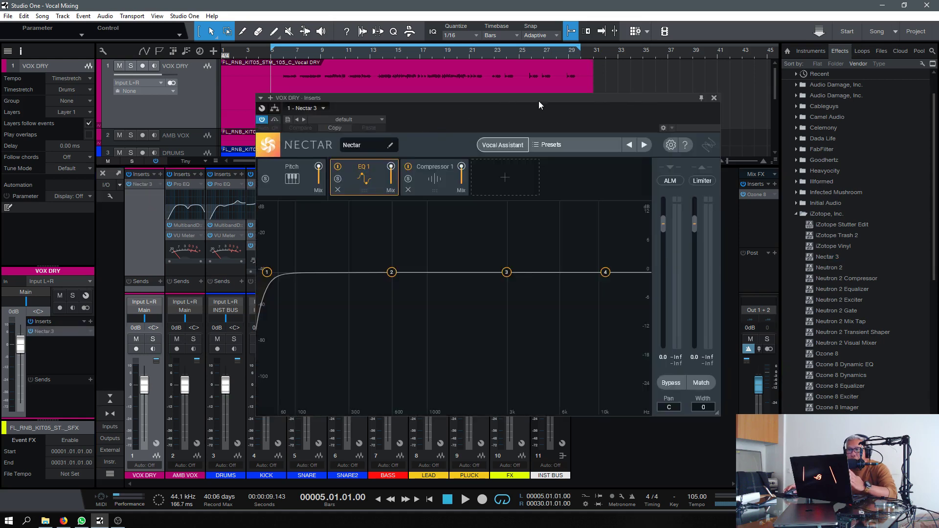
pyautogui.click(713, 99)
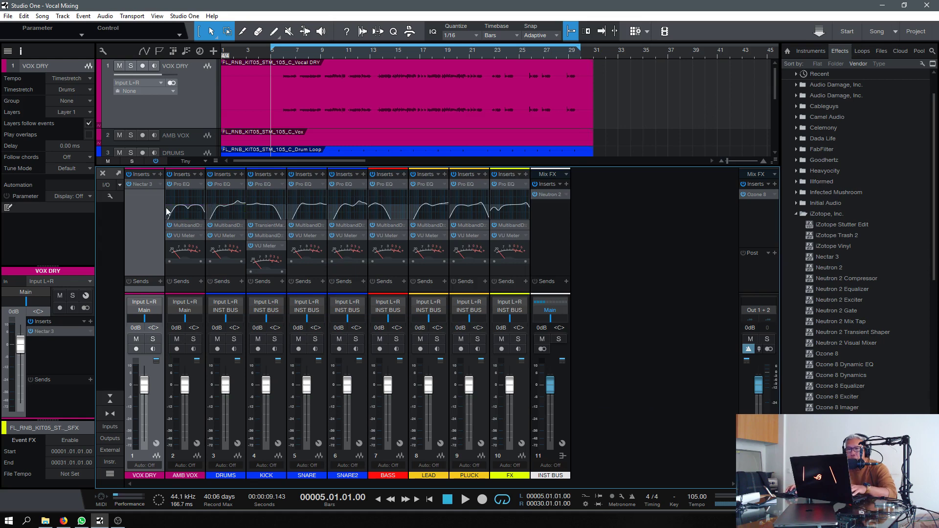
# Inspect the Multiband Dynamics and Pro EQ settings on the AMB VOX channel.
pyautogui.click(191, 225)
pyautogui.click(683, 140)
pyautogui.click(188, 184)
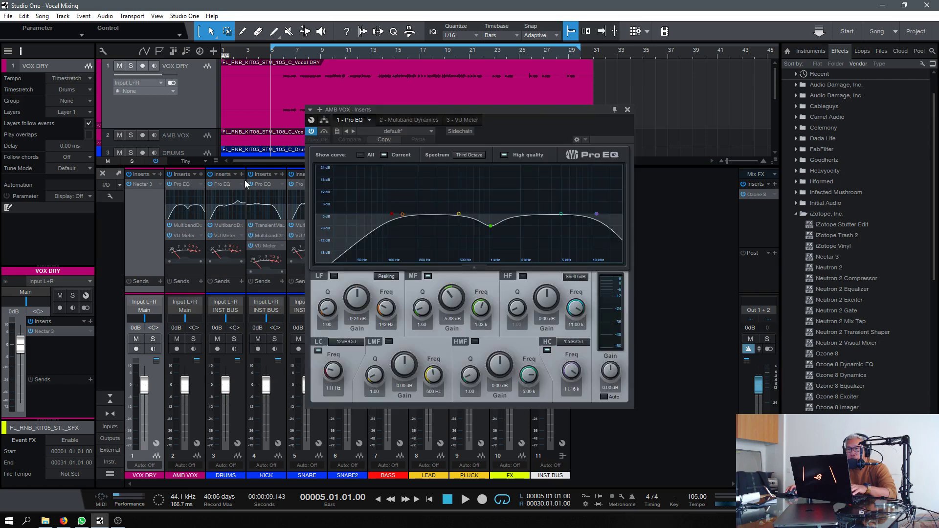
pyautogui.click(628, 110)
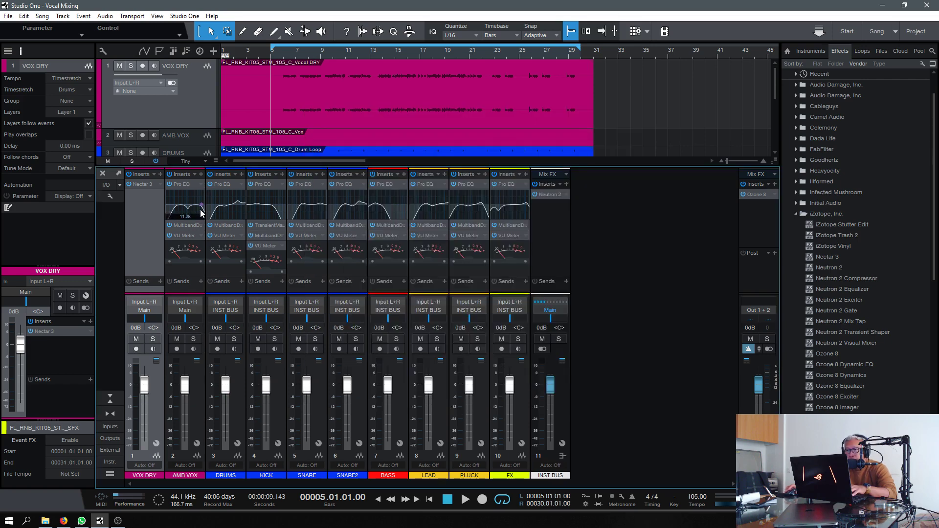
# Reopen Nectar 3 on the VOX DRY channel and briefly play the mix from bar 5.
pyautogui.click(142, 184)
pyautogui.moveTo(473, 98); pyautogui.dragTo(449, 107)
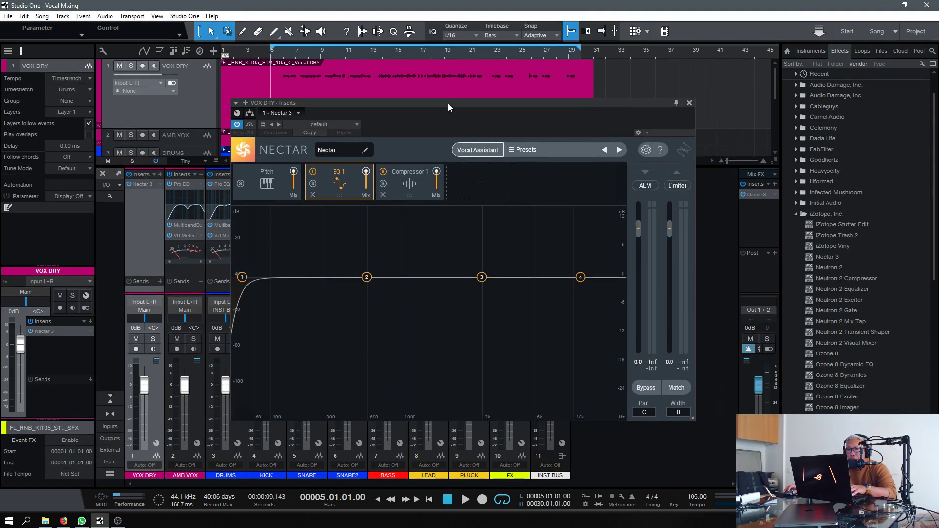
pyautogui.press('space')
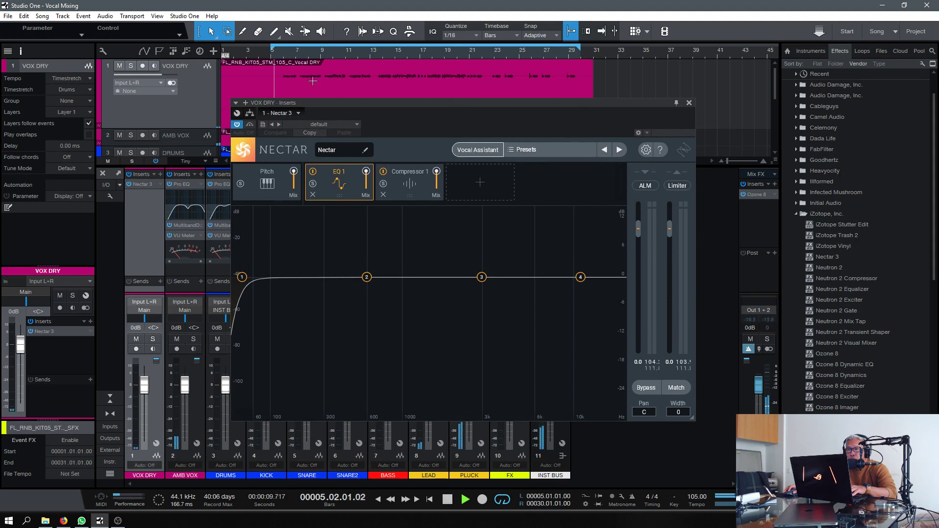
pyautogui.press('space')
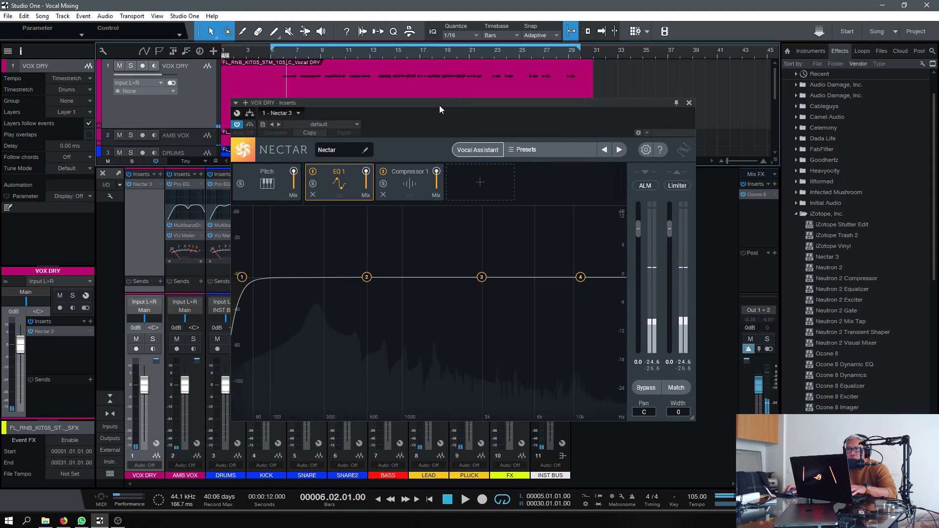
pyautogui.moveTo(440, 104); pyautogui.dragTo(438, 109)
# Position playback at bar 9 and start Nectar's Vocal Assistant in Assist mode with Modern vibe and Moderate intensity.
pyautogui.click(323, 55)
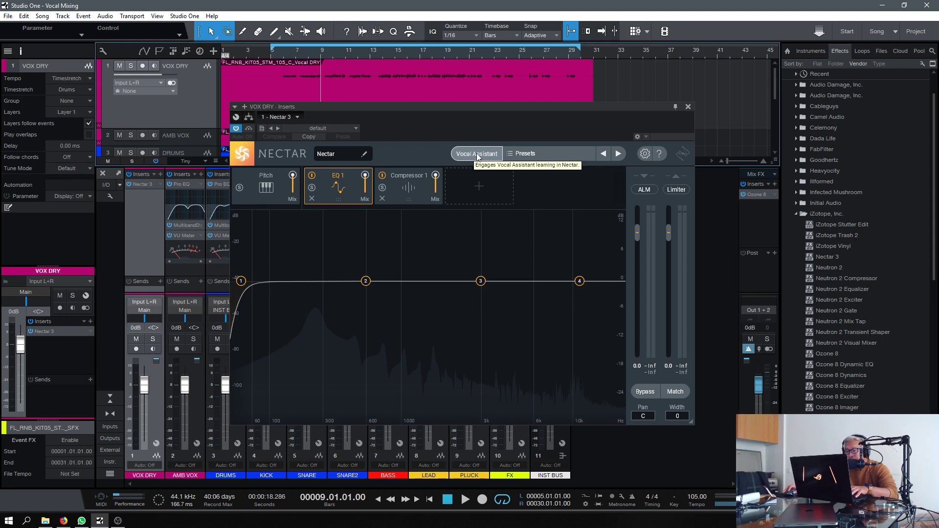
pyautogui.click(478, 155)
pyautogui.moveTo(512, 107); pyautogui.dragTo(494, 105)
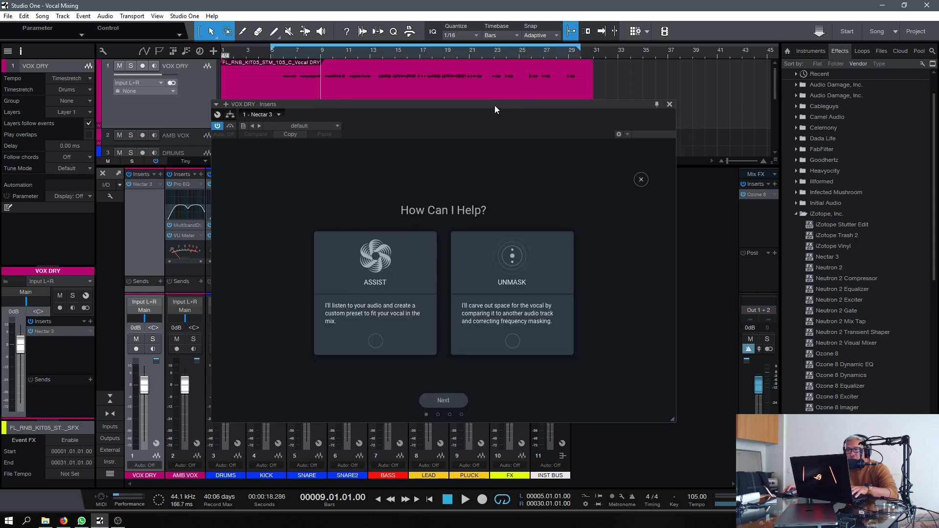
pyautogui.click(376, 341)
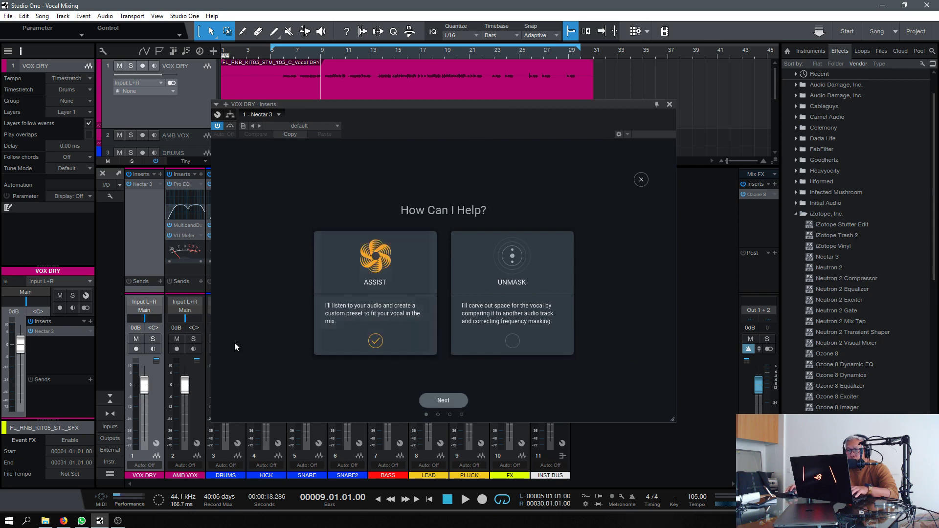
pyautogui.click(445, 400)
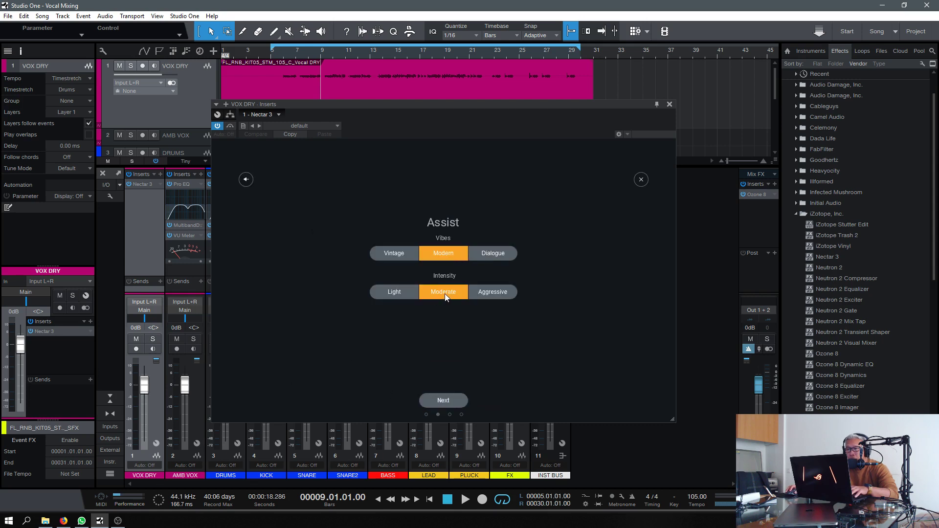
pyautogui.click(442, 401)
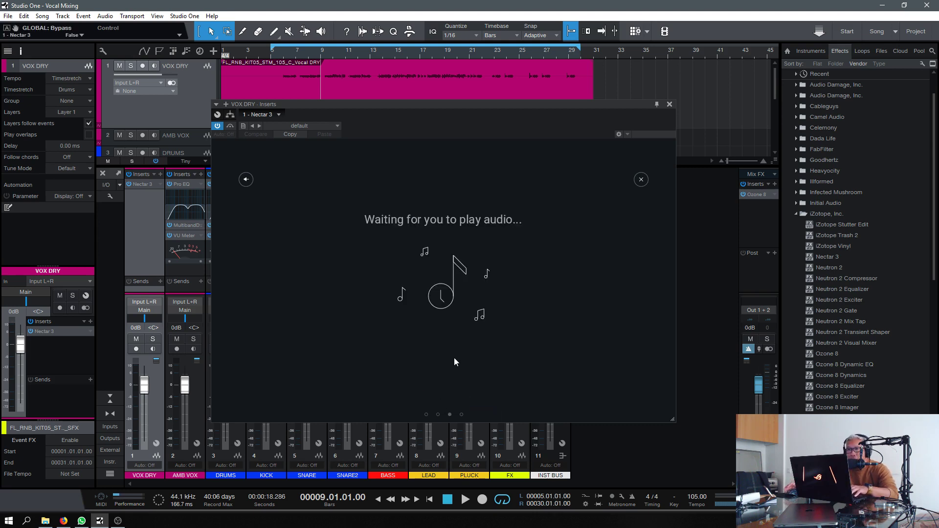
# Play the song from bar 9 so the assistant analyses the vocal, and accept its suggested settings.
pyautogui.press('space')
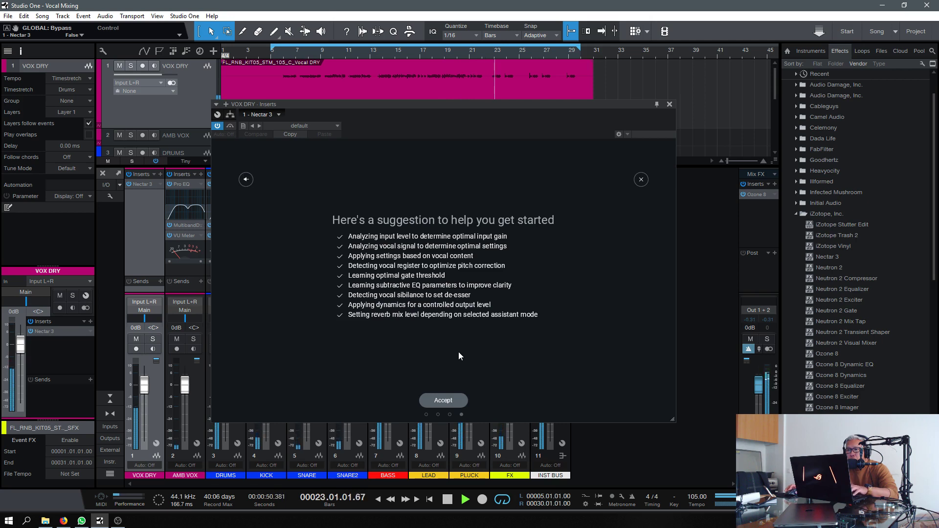
pyautogui.press('space')
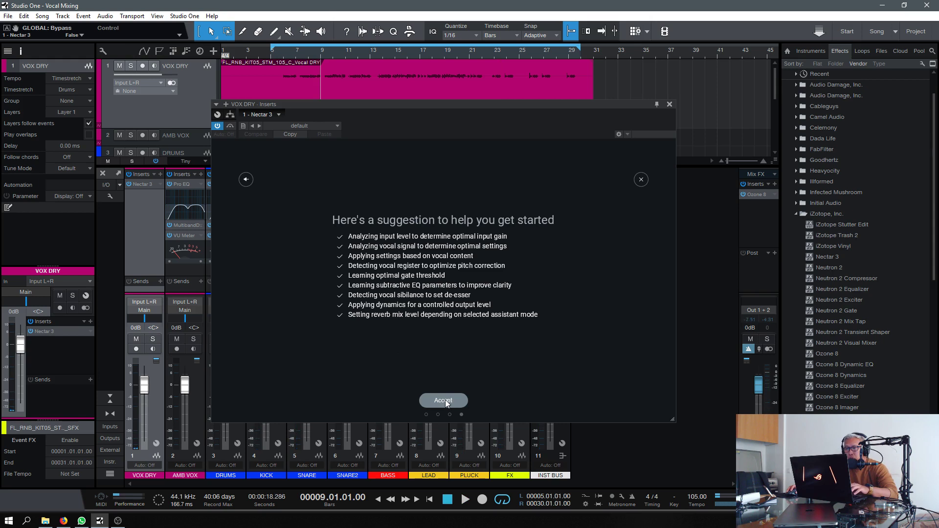
pyautogui.click(445, 400)
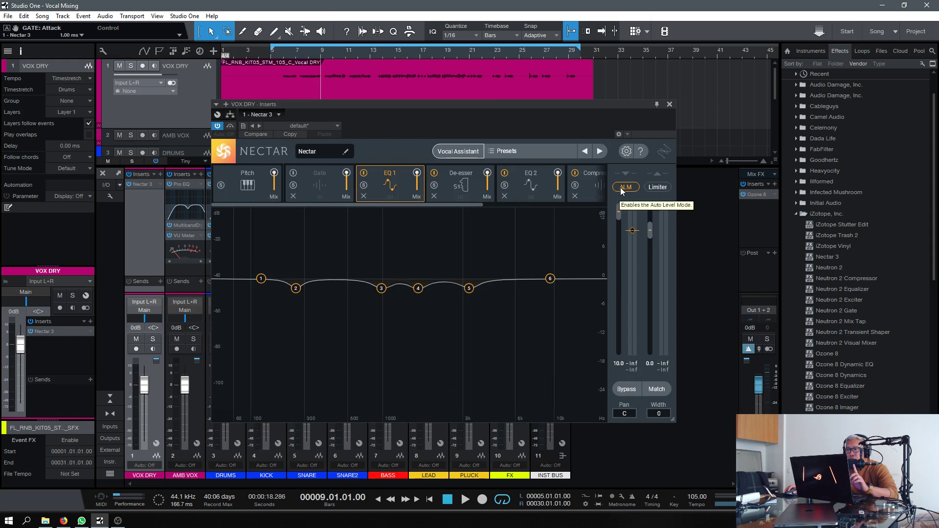
# Set Nectar's input gain to 0 dB.
pyautogui.click(618, 365)
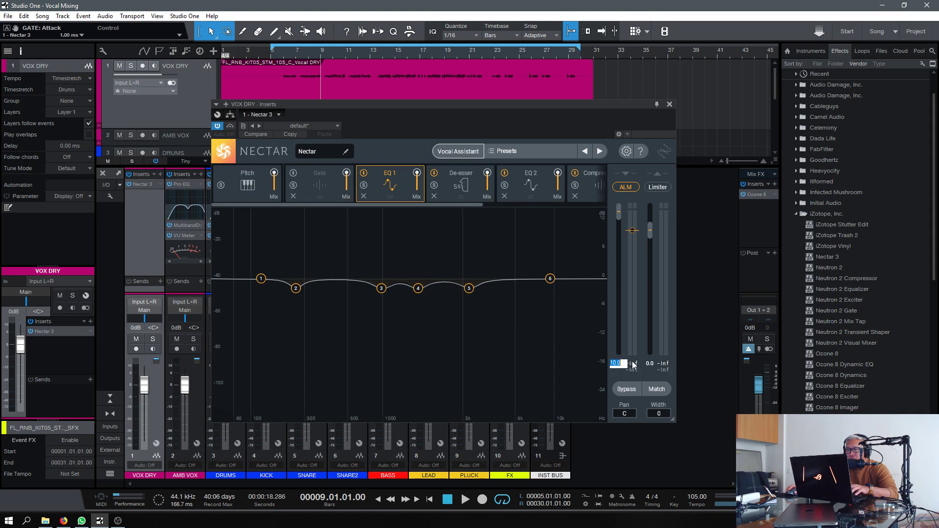
pyautogui.write('0')
pyautogui.press('Return')
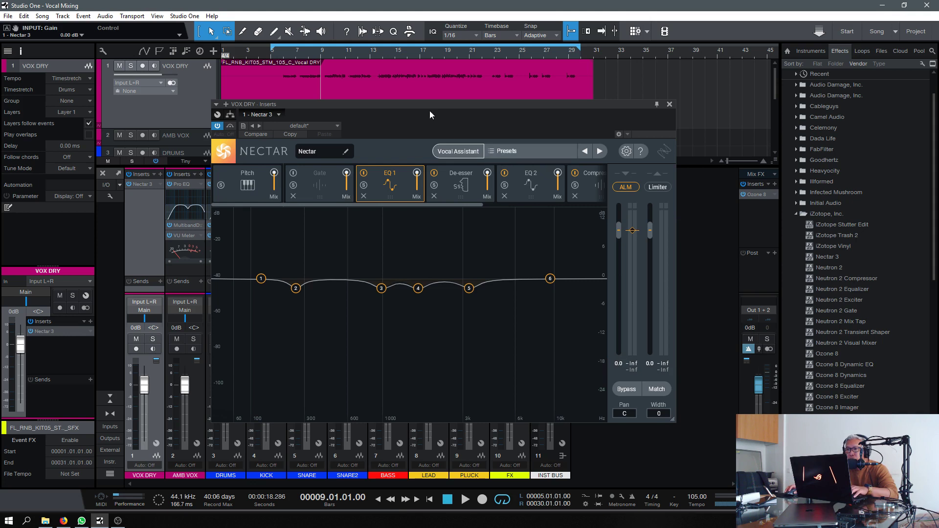
# Play the mix from bar 9 and compare the vocal with Nectar 3 bypassed and active.
pyautogui.moveTo(428, 109); pyautogui.dragTo(428, 111)
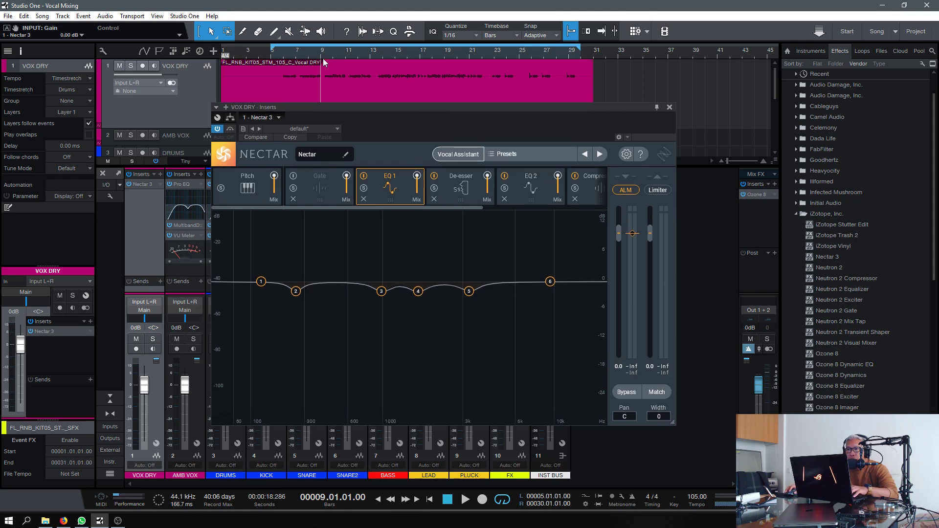
pyautogui.press('space')
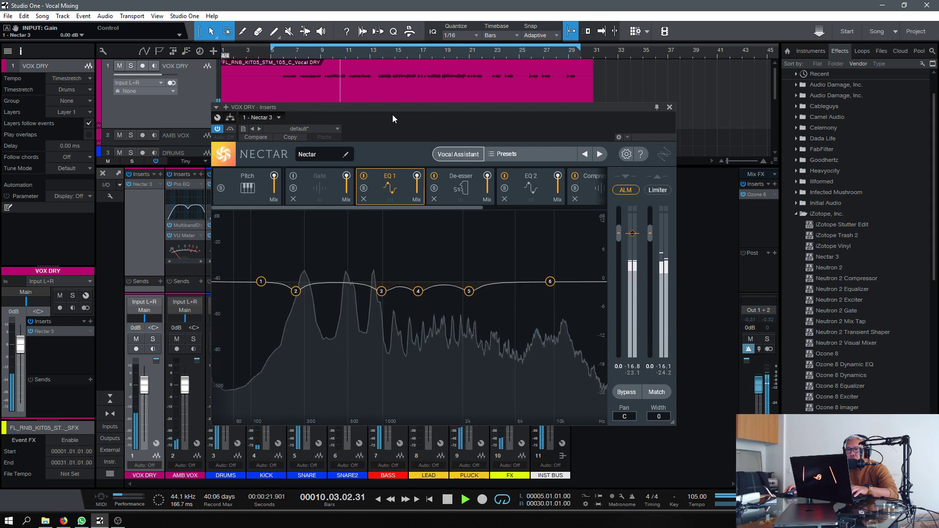
pyautogui.press('space')
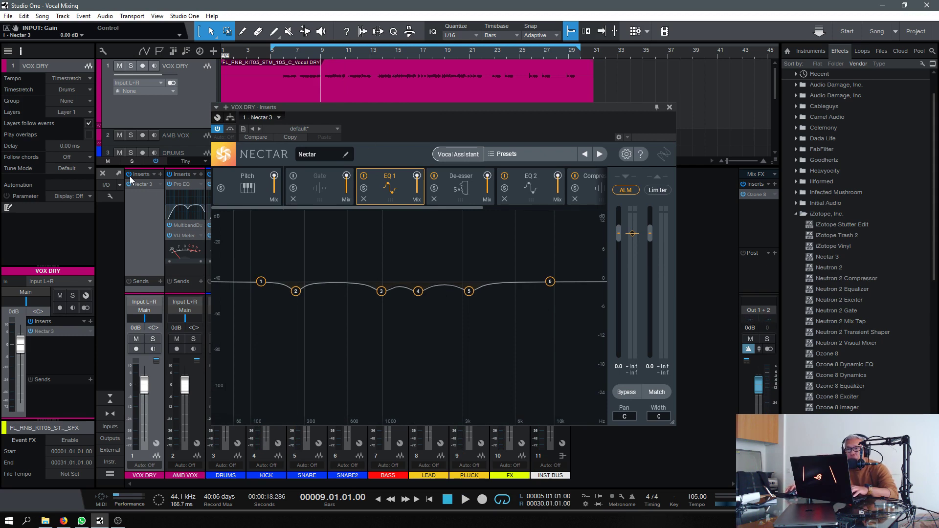
pyautogui.press('space')
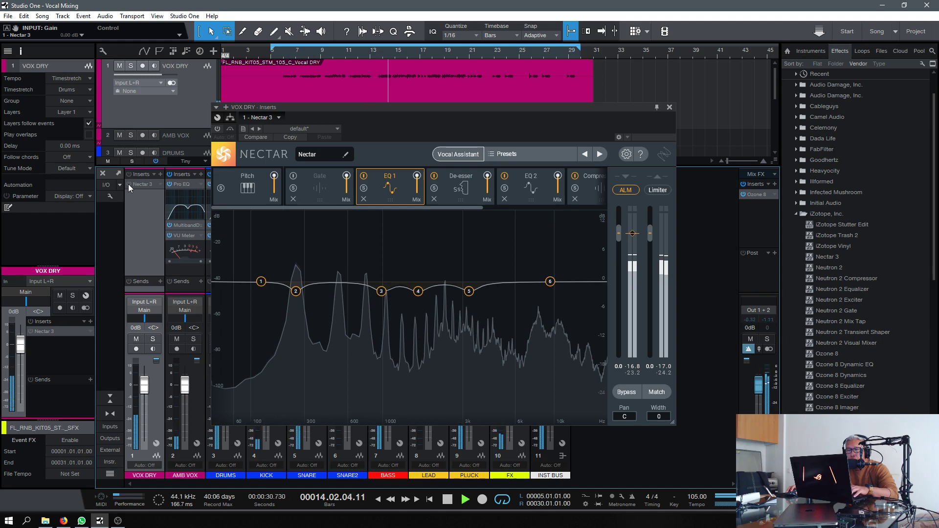
pyautogui.click(128, 184)
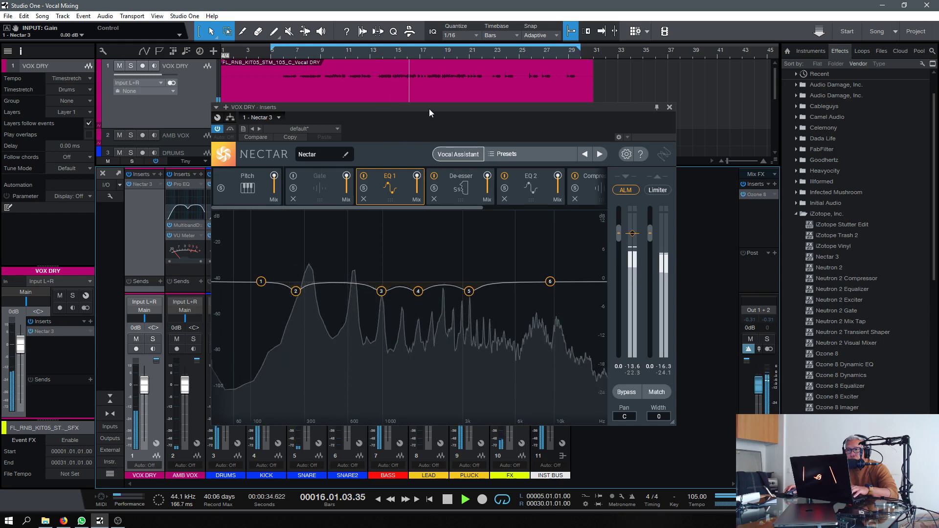
pyautogui.moveTo(430, 108); pyautogui.dragTo(422, 109)
pyautogui.press('space')
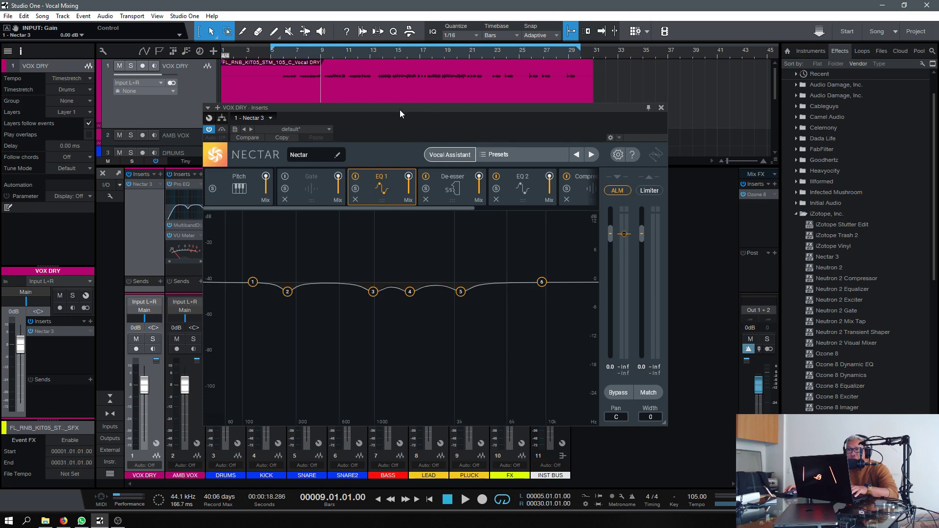
# Review the assistant's settings in Nectar's De-esser, EQ 2, Compressor 1 and Reverb modules.
pyautogui.moveTo(400, 110); pyautogui.dragTo(397, 107)
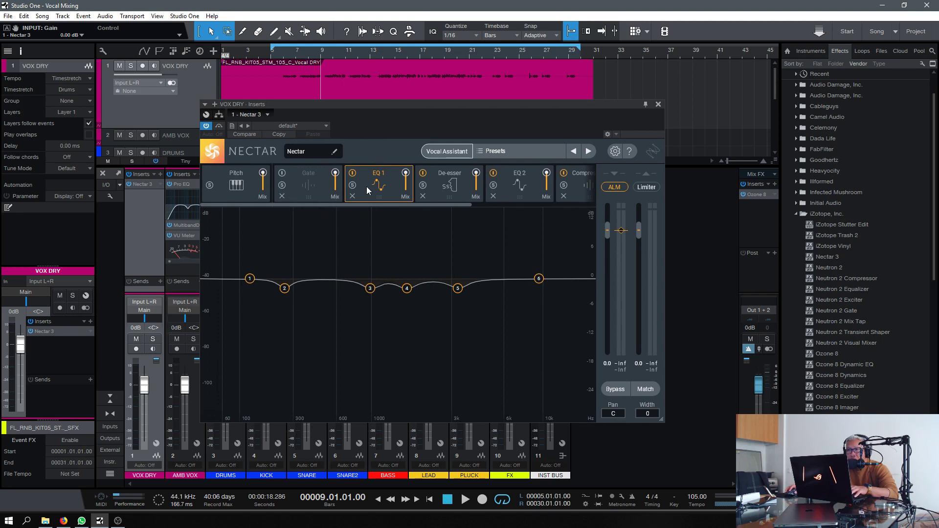
pyautogui.click(447, 187)
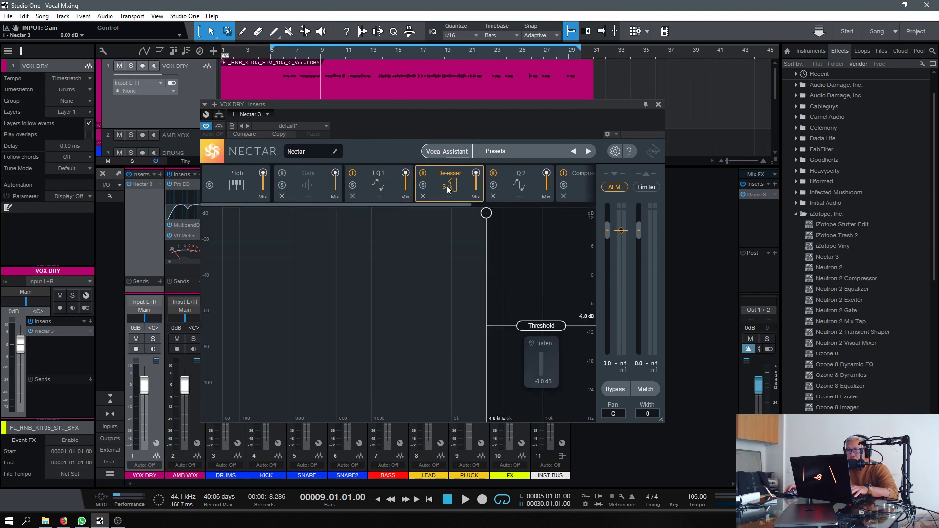
pyautogui.click(514, 188)
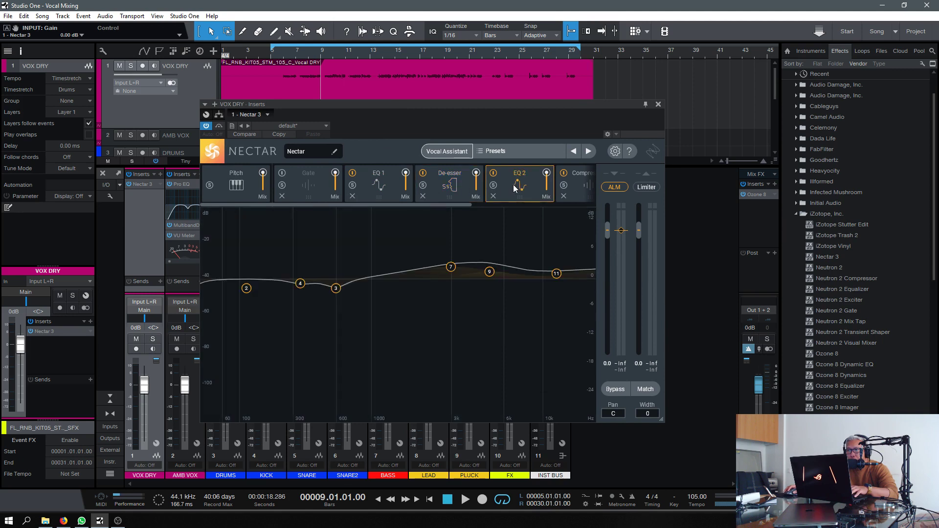
pyautogui.moveTo(436, 204); pyautogui.dragTo(529, 203)
pyautogui.click(437, 188)
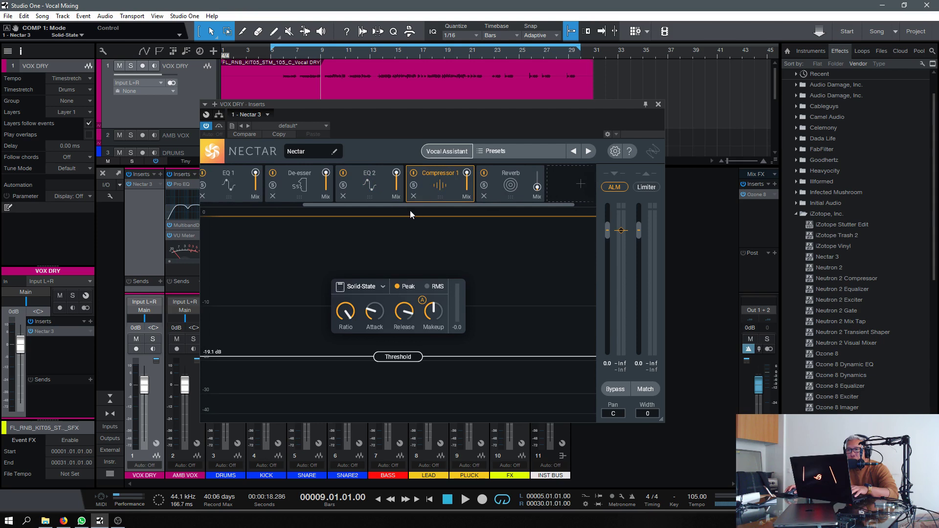
pyautogui.moveTo(424, 205); pyautogui.dragTo(343, 204)
pyautogui.click(488, 194)
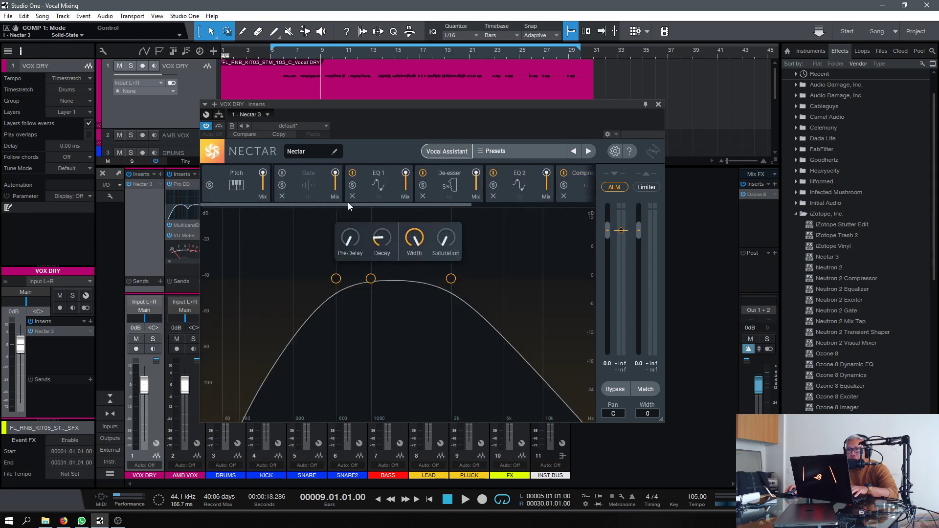
# Show EQ 1 and compare the vocal in the full mix with Nectar 3 bypassed and active.
pyautogui.click(375, 188)
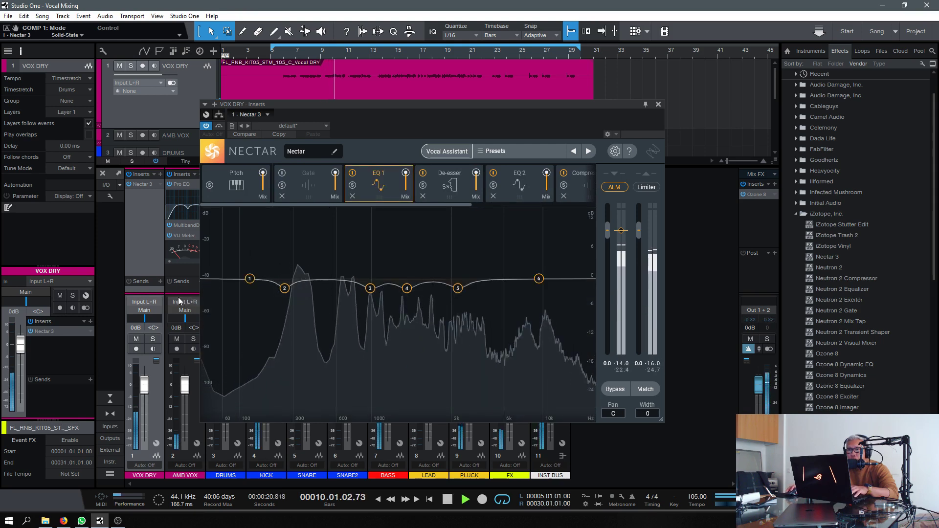
pyautogui.click(129, 184)
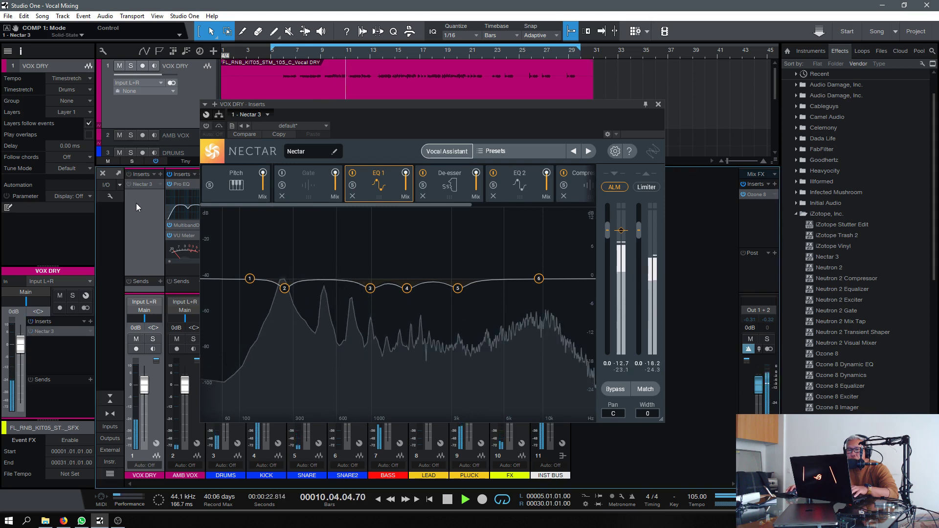
pyautogui.click(129, 184)
# Solo the VOX DRY track and compare it from bar 9 with Nectar 3 bypassed and active.
pyautogui.click(153, 339)
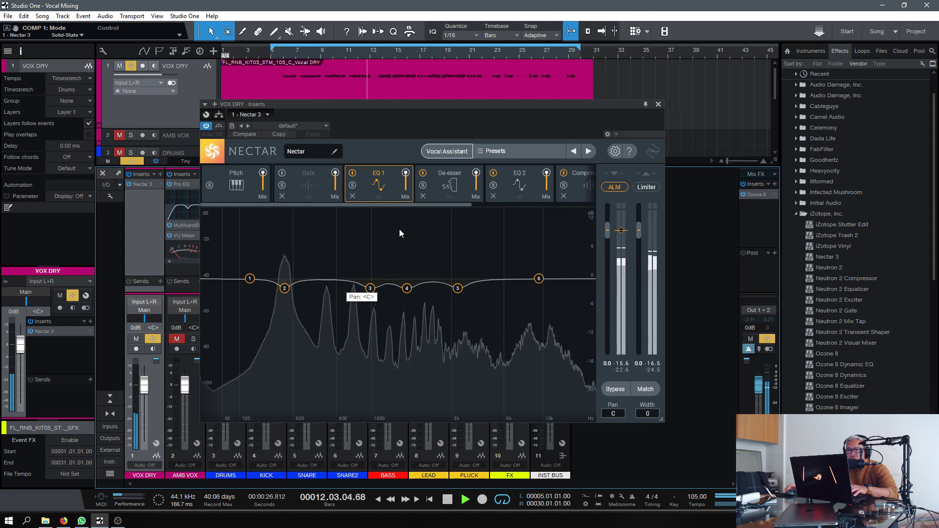
pyautogui.press('space')
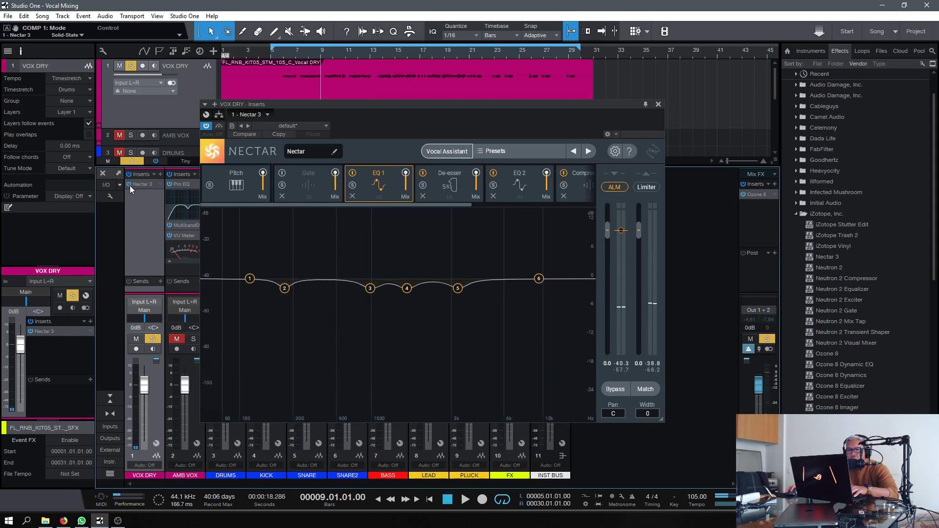
pyautogui.click(129, 185)
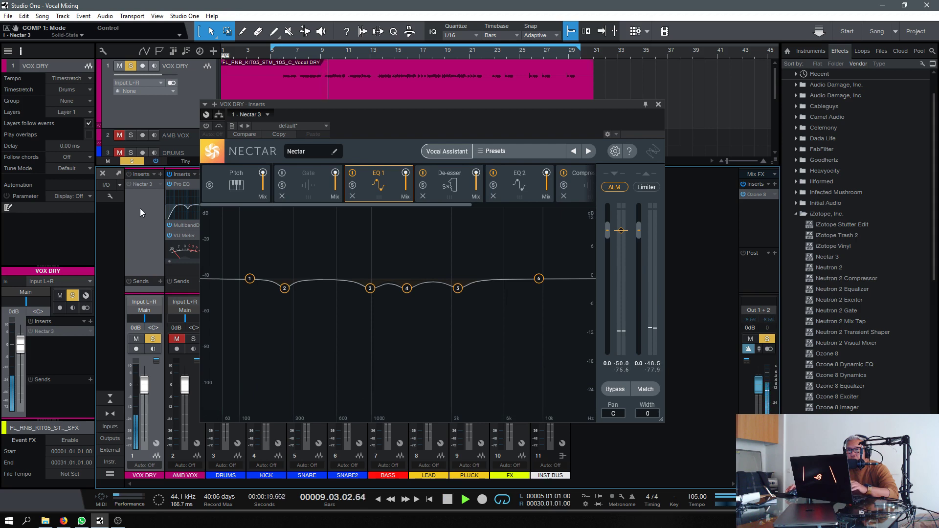
pyautogui.click(129, 185)
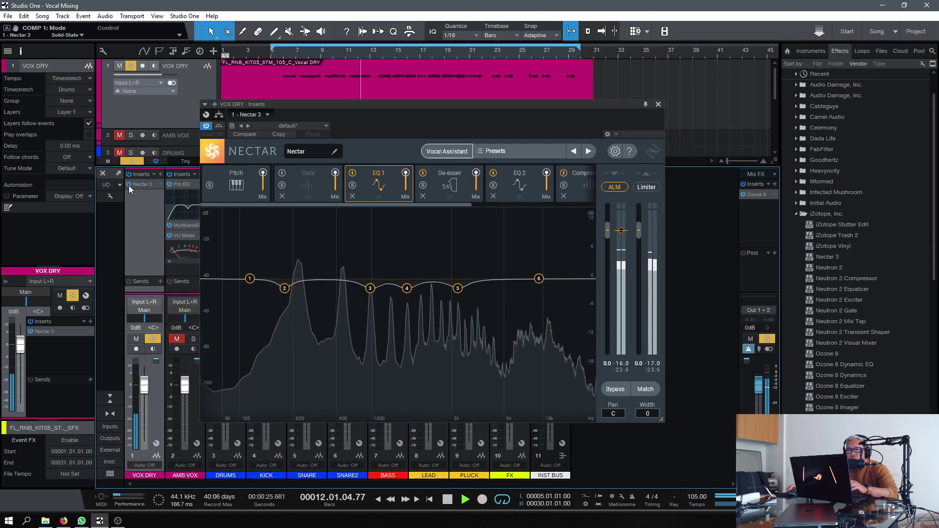
pyautogui.press('space')
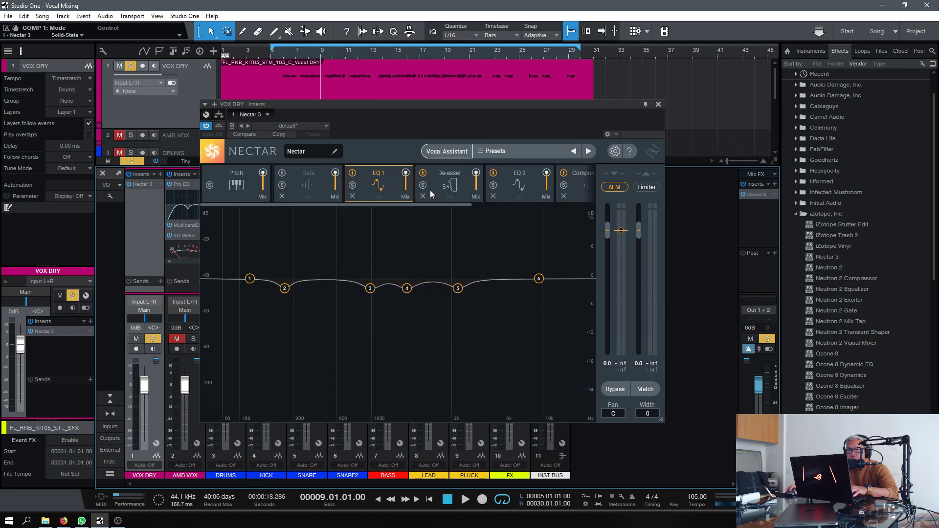
# Play the soloed vocal from bar 9 while examining the De-esser's action around its threshold.
pyautogui.click(442, 191)
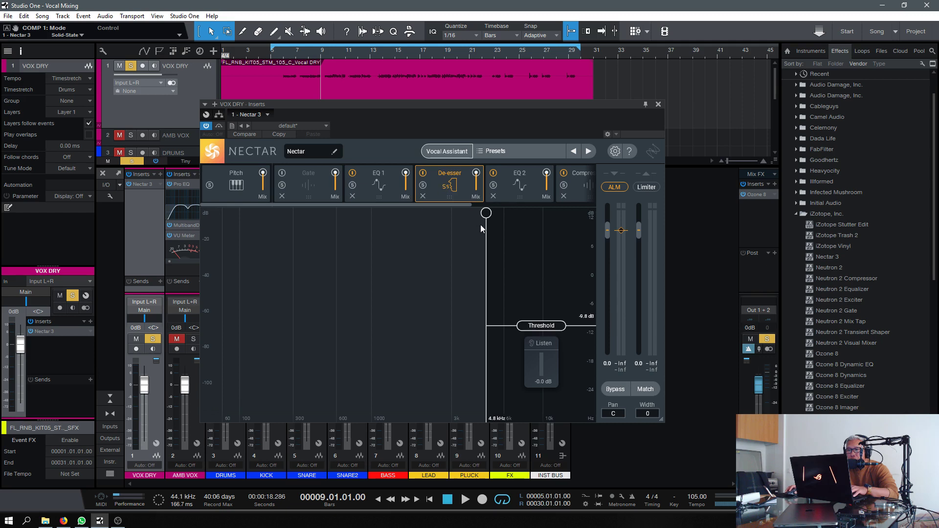
pyautogui.press('space')
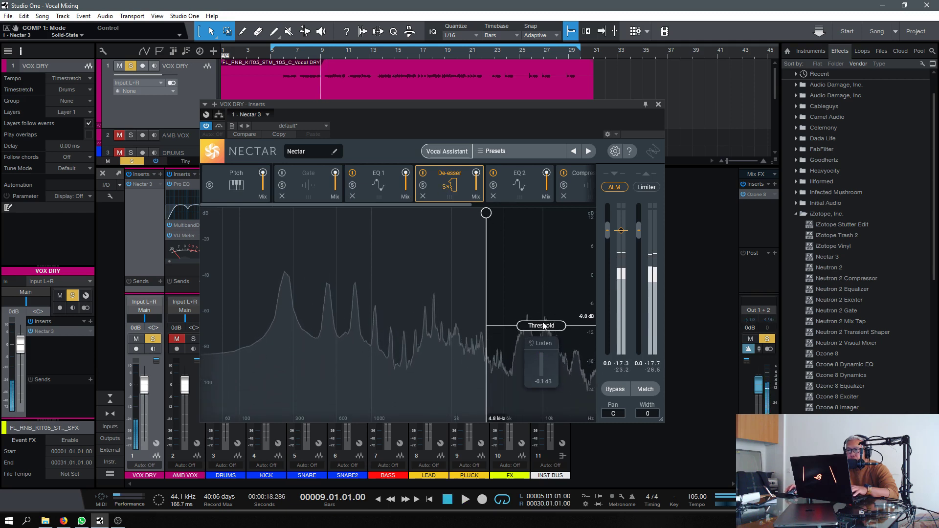
pyautogui.press('space')
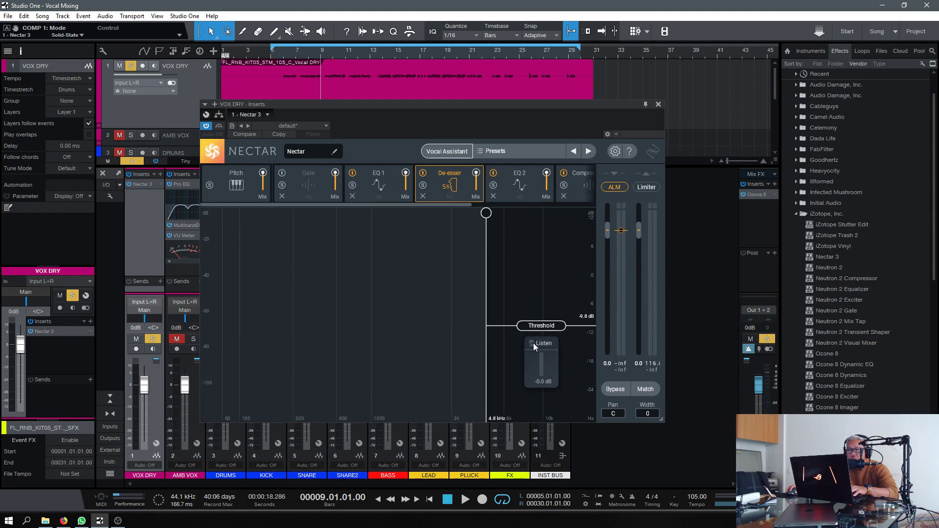
# Audition the vocal from bar 9 with the De-esser's Listen mode on, and switch Listen off again.
pyautogui.click(533, 342)
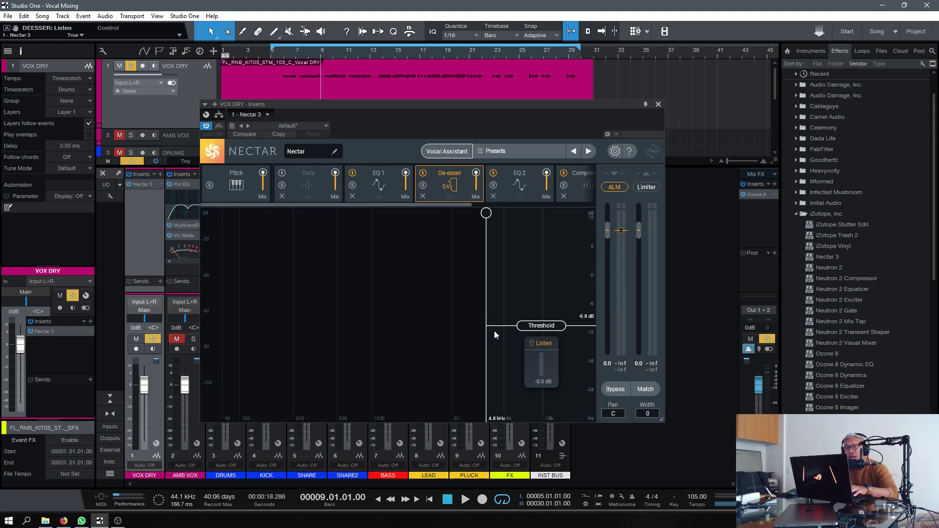
pyautogui.press('space')
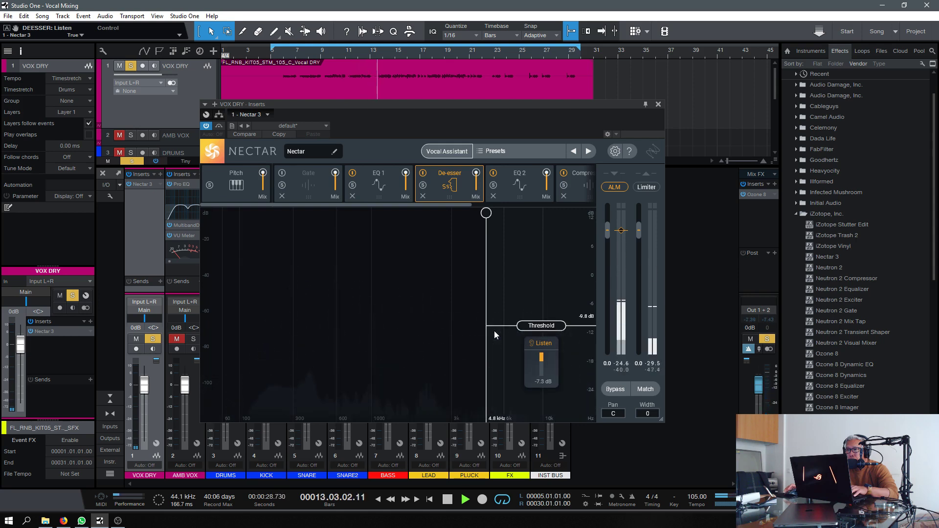
pyautogui.click(532, 343)
pyautogui.press('space')
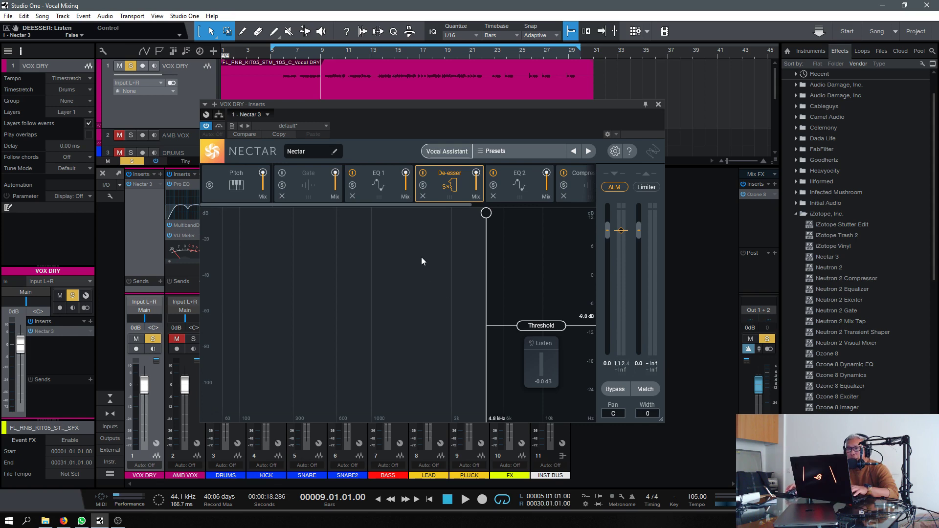
pyautogui.press('space')
pyautogui.press('space')
# Play the soloed vocal from bar 9 while examining the EQ 2 curve.
pyautogui.click(512, 185)
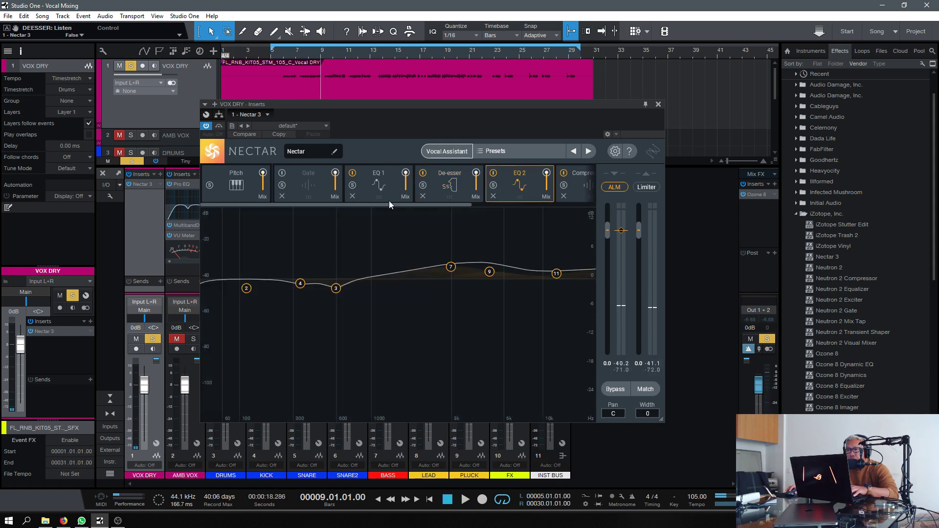
pyautogui.press('space')
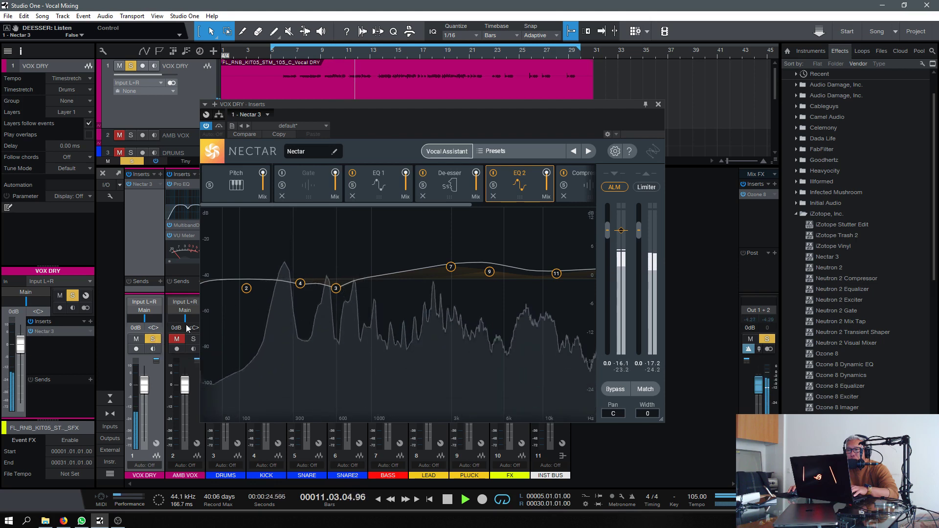
pyautogui.moveTo(425, 204); pyautogui.dragTo(493, 205)
pyautogui.press('space')
# Play the soloed vocal from bar 9 while examining Compressor 1's gain reduction, release and makeup settings.
pyautogui.click(488, 193)
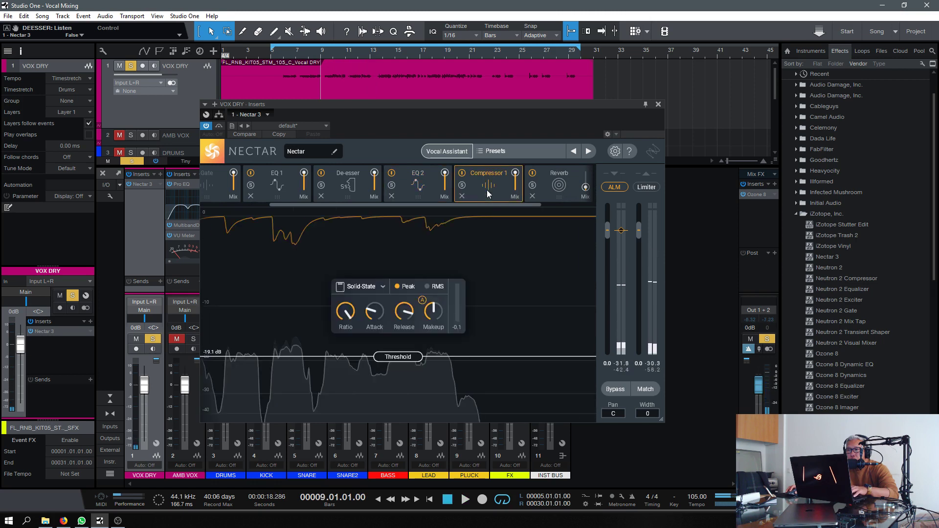
pyautogui.press('space')
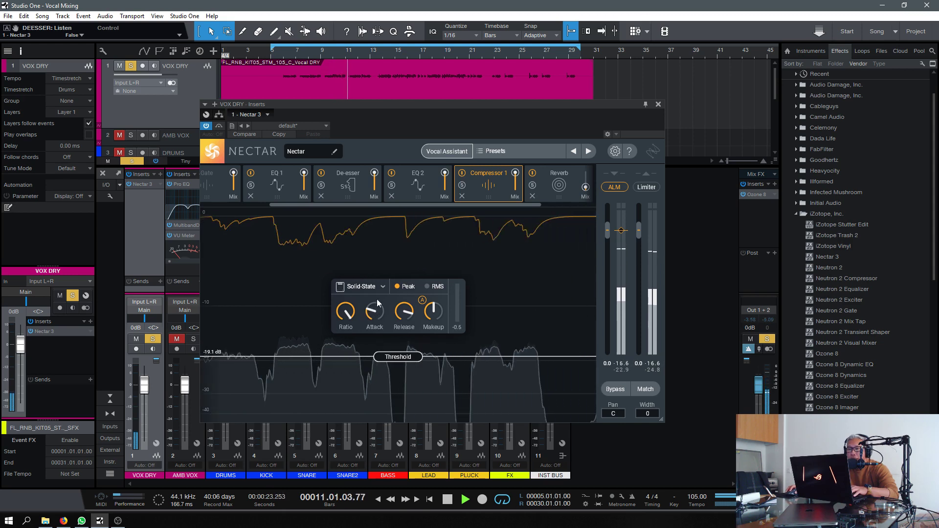
pyautogui.moveTo(409, 302)
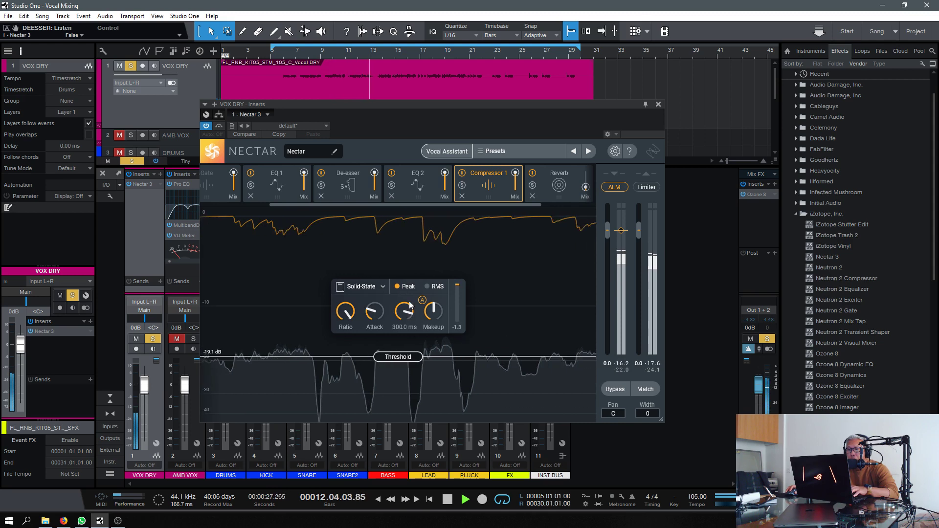
pyautogui.press('space')
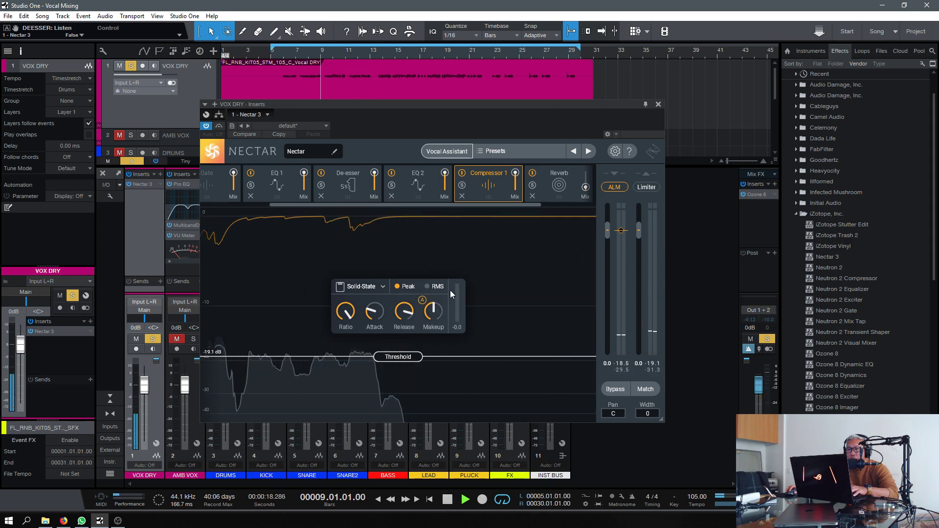
pyautogui.press('space')
pyautogui.moveTo(435, 311)
pyautogui.press('space')
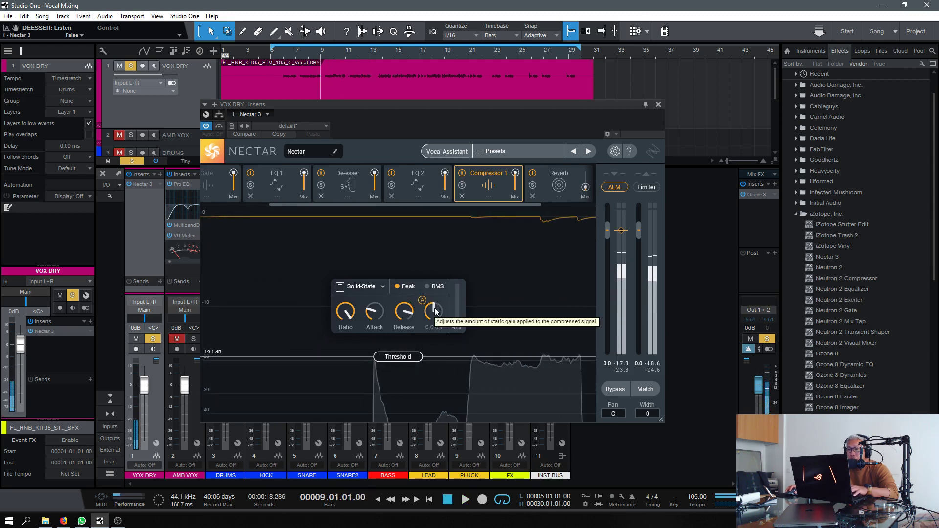
pyautogui.press('space')
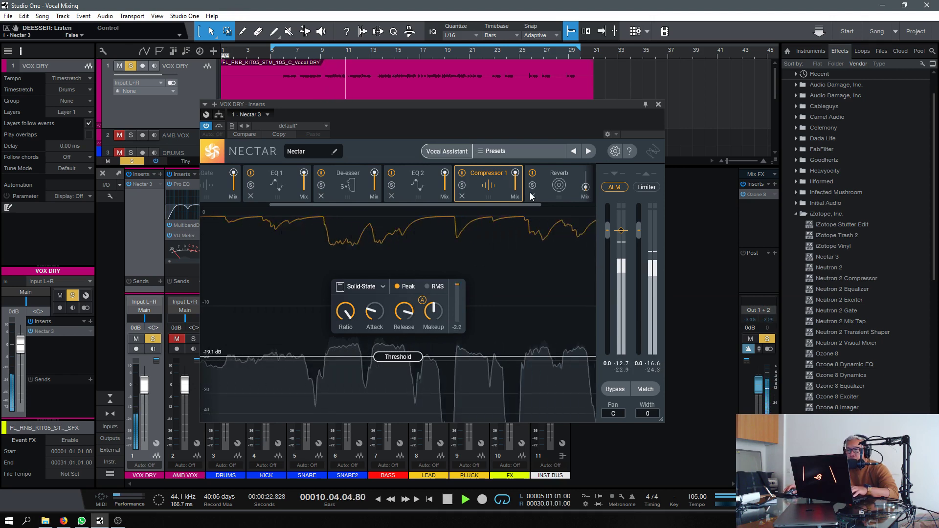
pyautogui.press('space')
# Audition the Reverb module on the soloed vocal, increase its saturation and set its pre-delay to 3.20 ms.
pyautogui.click(551, 184)
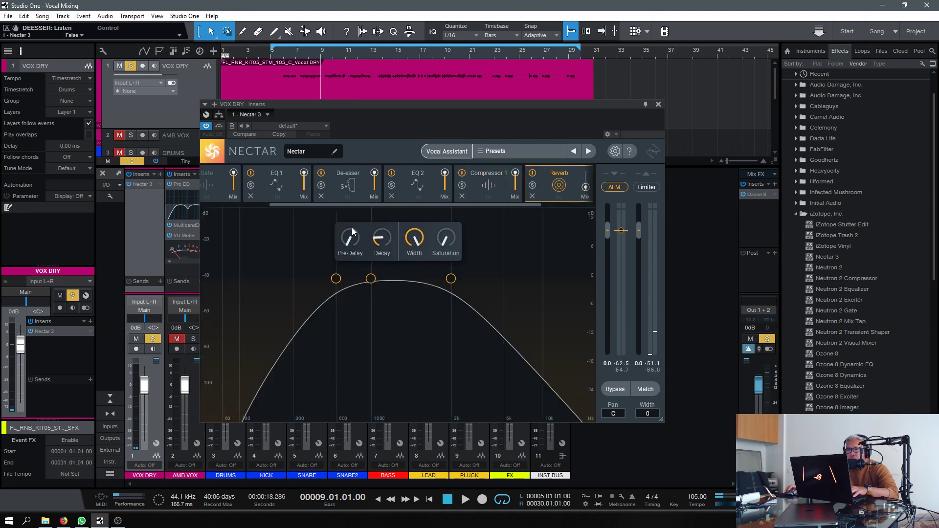
pyautogui.press('space')
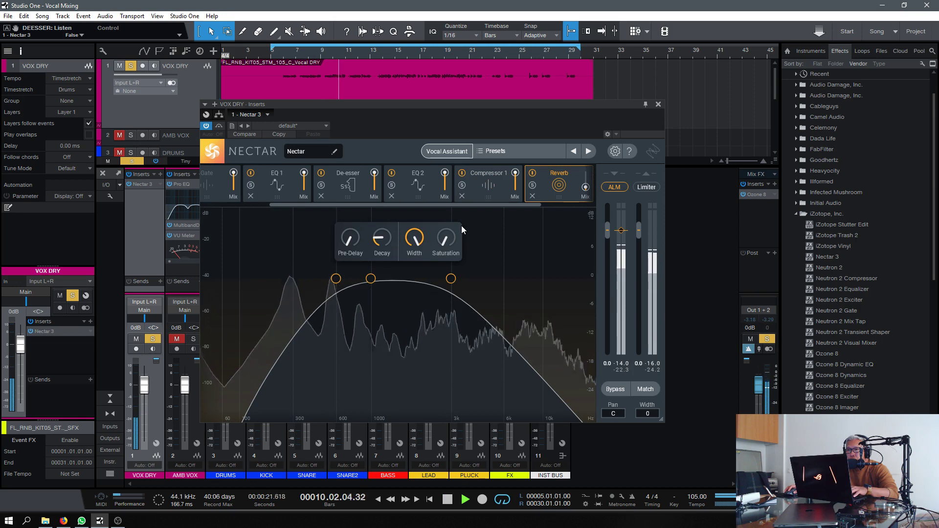
pyautogui.press('space')
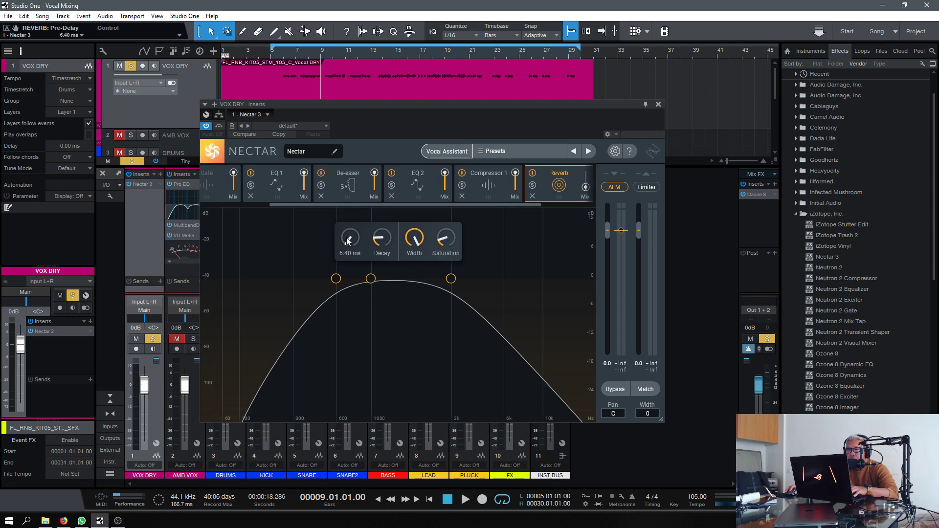
pyautogui.scroll(-3, 346, 237)
pyautogui.press('space')
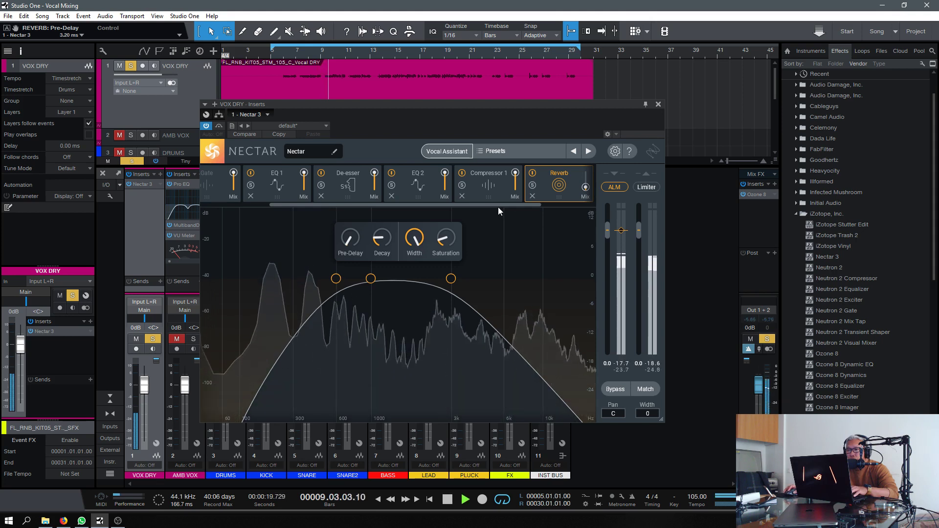
# Set the Reverb module's mix to about 42% while the vocal plays, and unsolo the VOX DRY track.
pyautogui.moveTo(499, 204); pyautogui.dragTo(547, 204)
pyautogui.press('space')
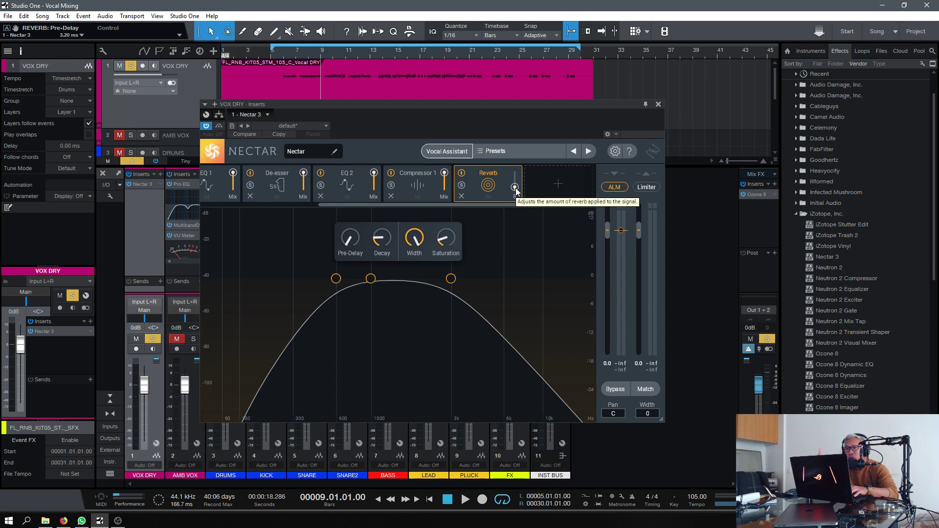
pyautogui.press('space')
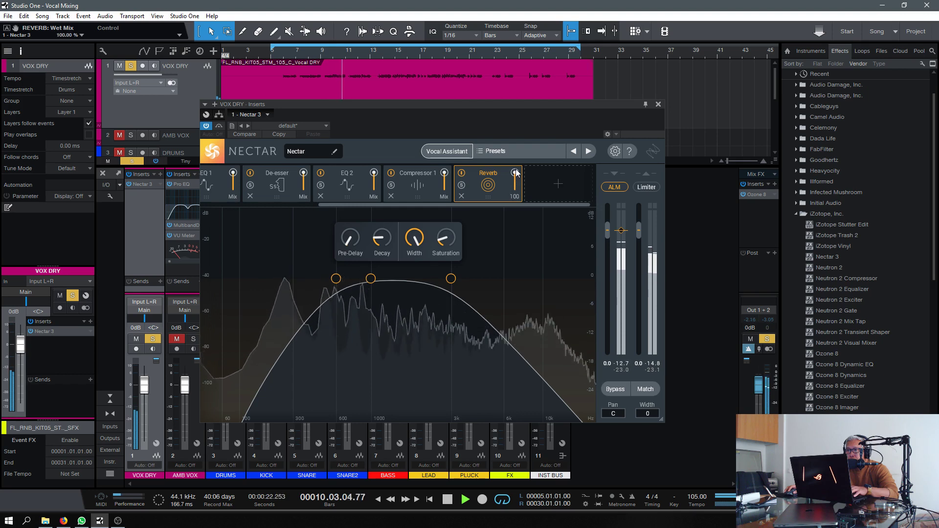
pyautogui.moveTo(516, 175); pyautogui.dragTo(516, 182)
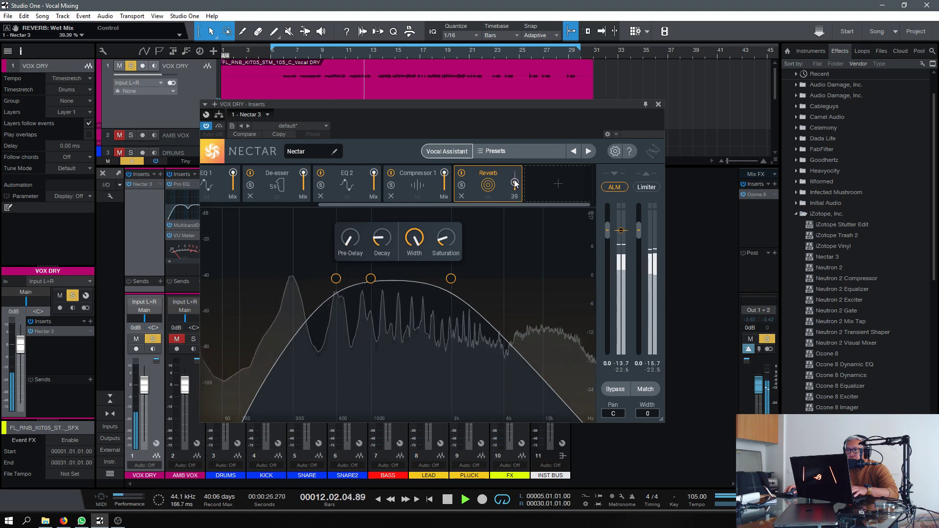
pyautogui.scroll(3, 515, 183)
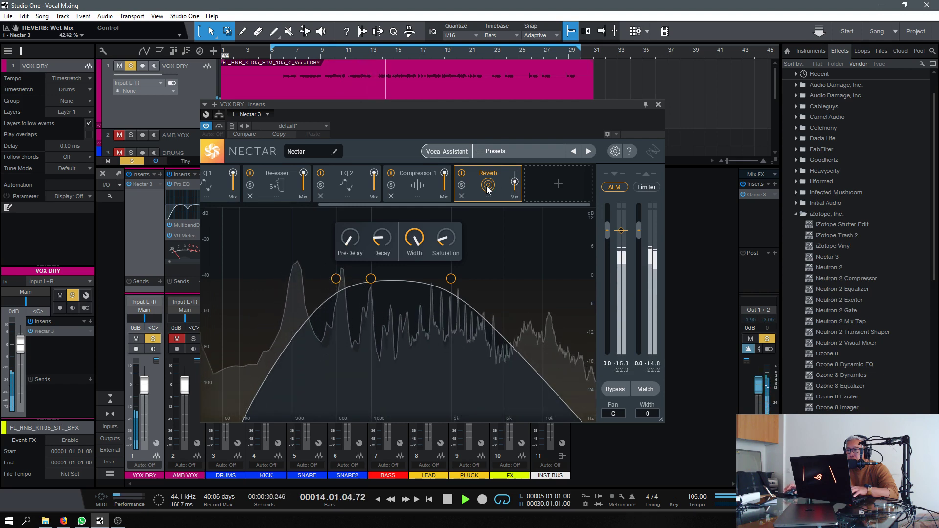
pyautogui.click(152, 338)
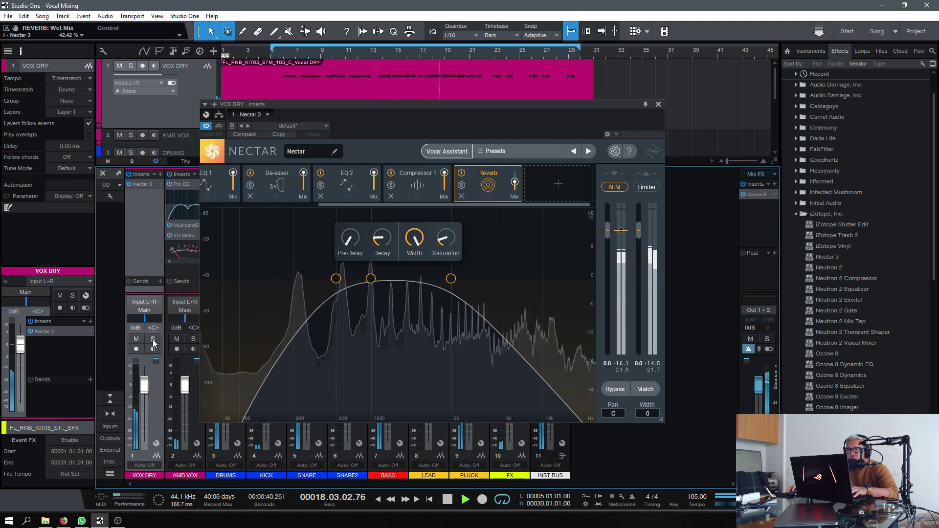
# Solo the VOX DRY track, stop playback and open Nectar's EQ 1 module.
pyautogui.click(153, 339)
pyautogui.press('space')
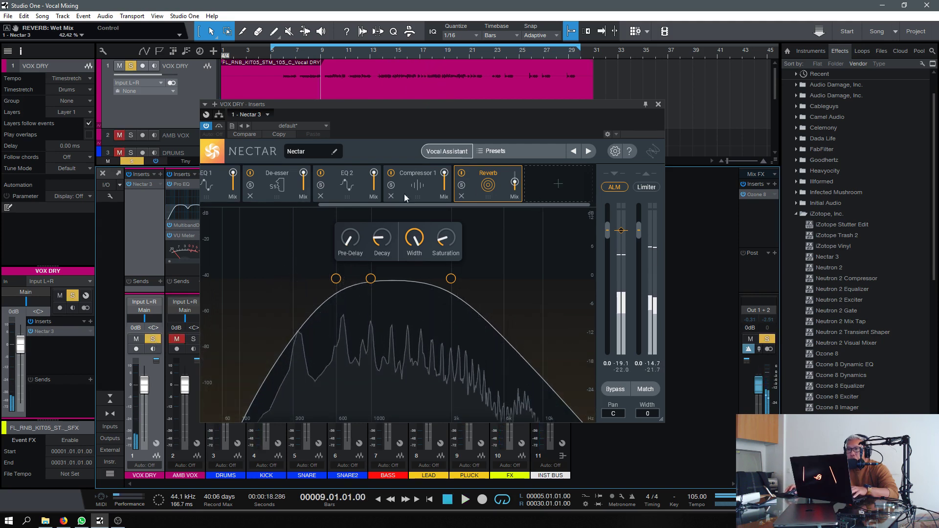
pyautogui.moveTo(384, 204); pyautogui.dragTo(272, 206)
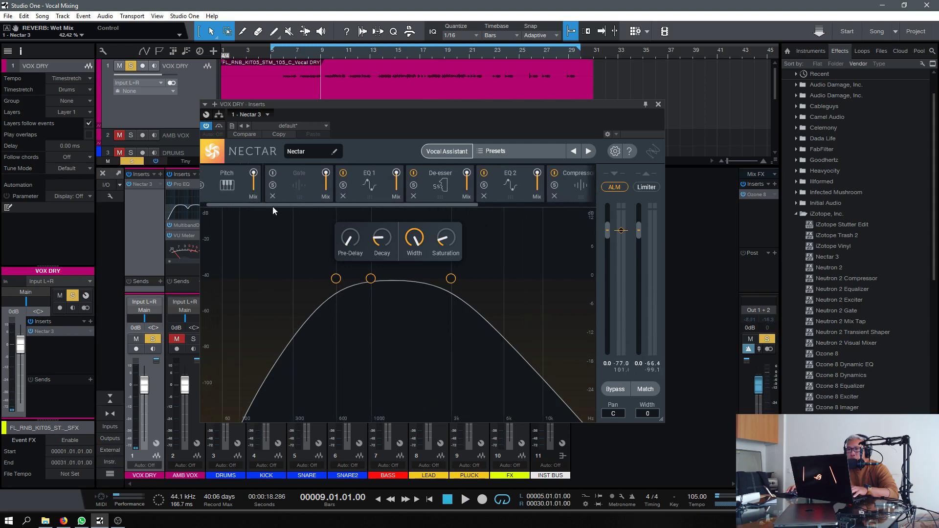
pyautogui.click(351, 186)
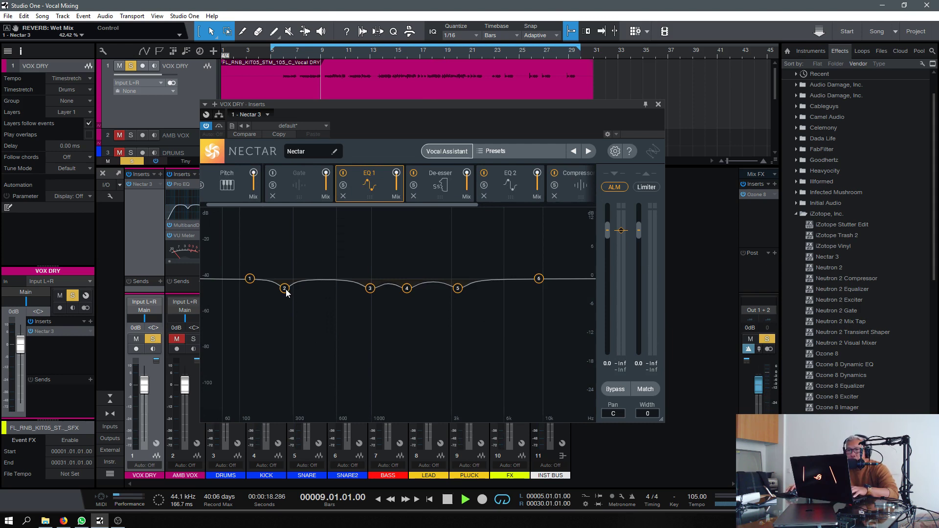
# Play the soloed vocal from bar 9 while examining how EQ 1's node 2 relates to the vocal's low-frequency peaks.
pyautogui.press('space')
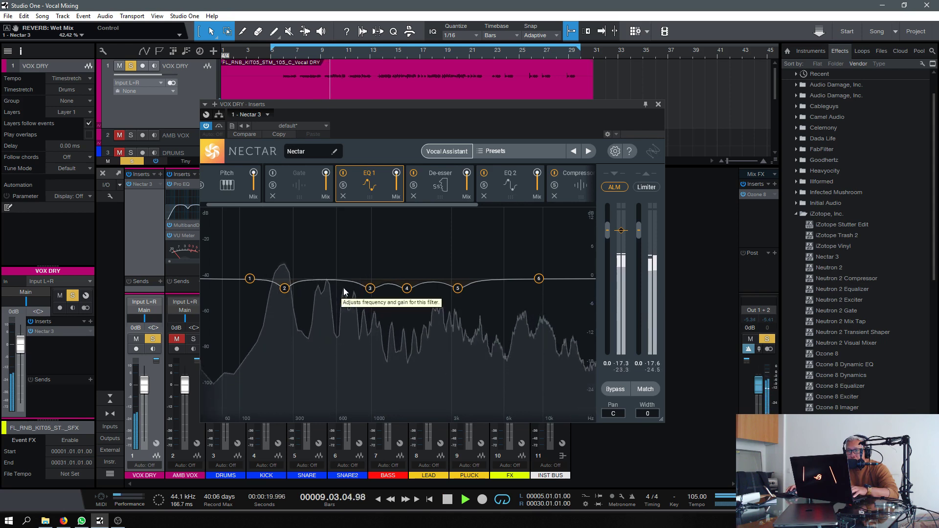
pyautogui.press('space')
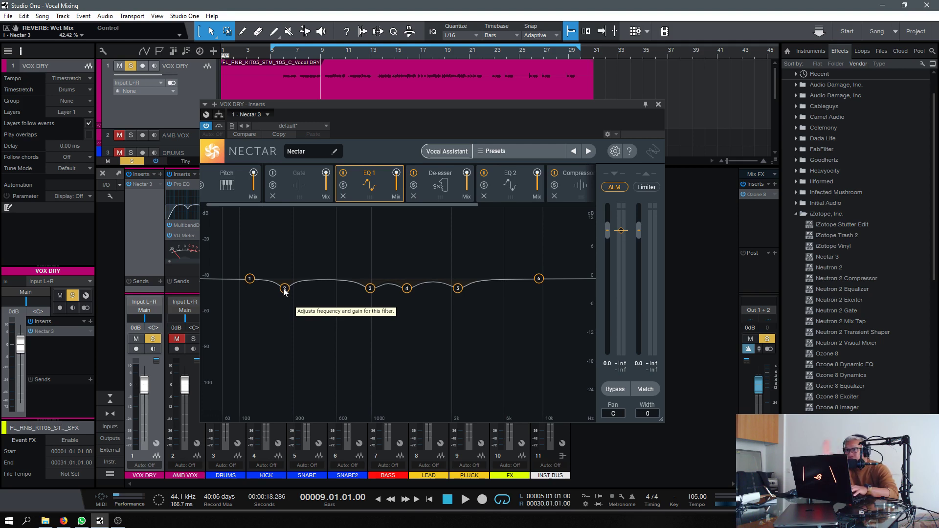
pyautogui.press('space')
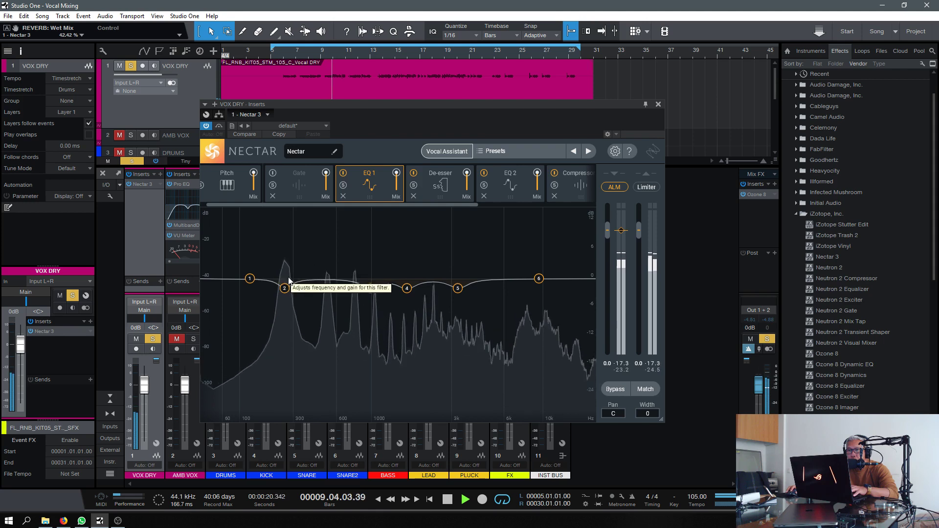
pyautogui.hotkey('ctrl', 'z')
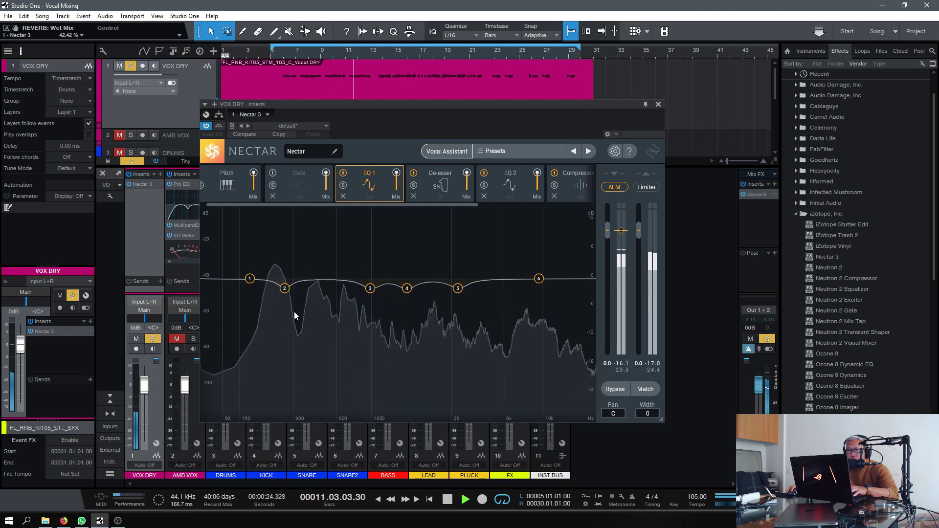
pyautogui.press('space')
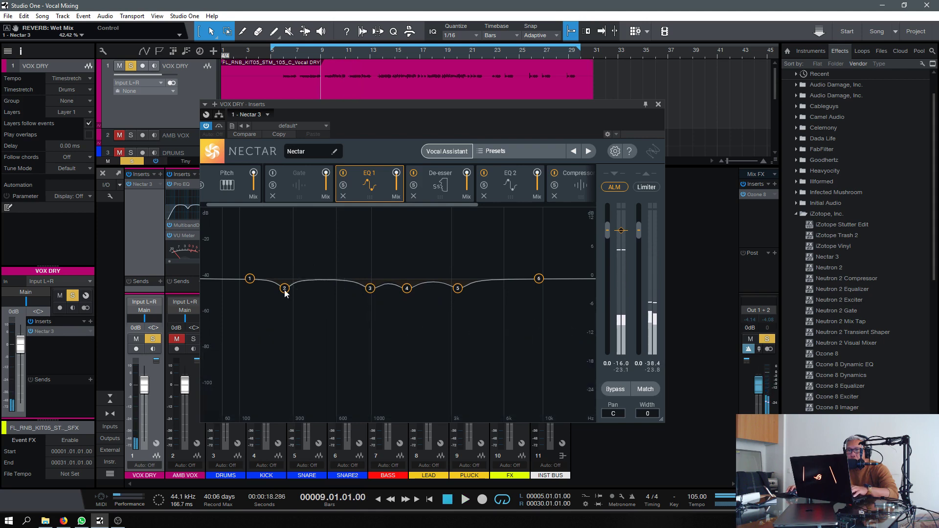
# Reveal the dynamic settings of EQ 1's node 2 and move it to 258 Hz and -2.2 dB during playback.
pyautogui.click(285, 290)
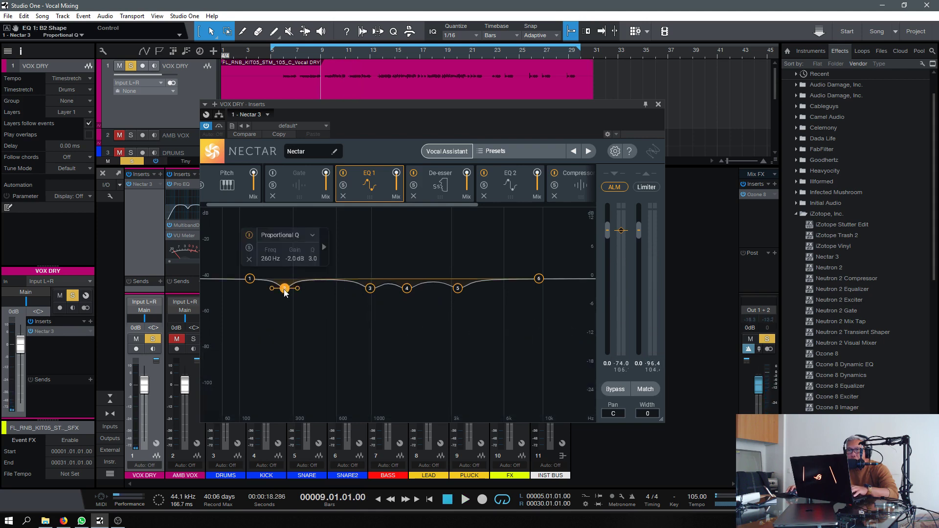
pyautogui.click(324, 249)
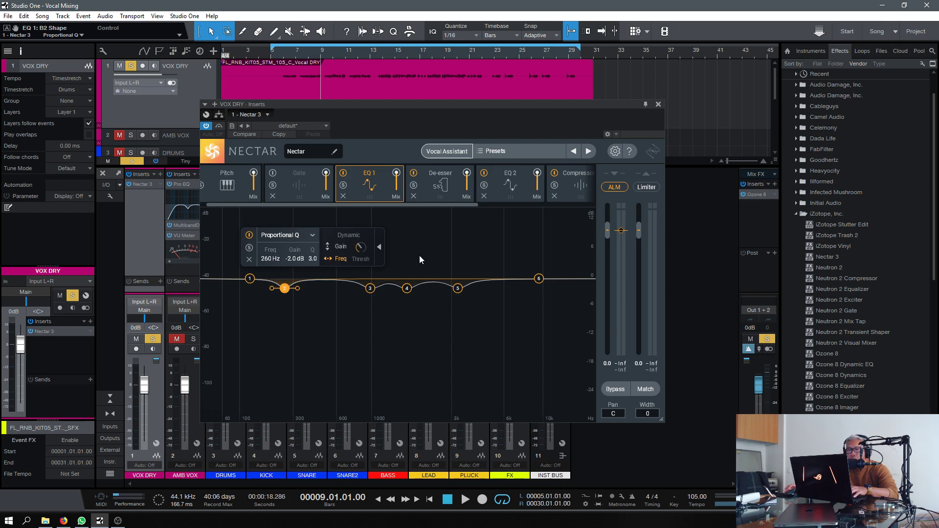
pyautogui.press('space')
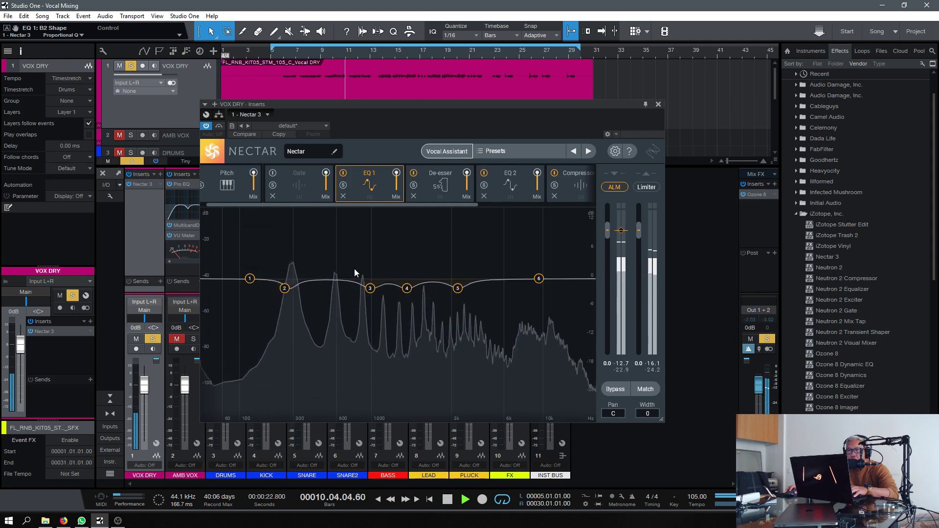
pyautogui.moveTo(285, 289); pyautogui.dragTo(286, 291)
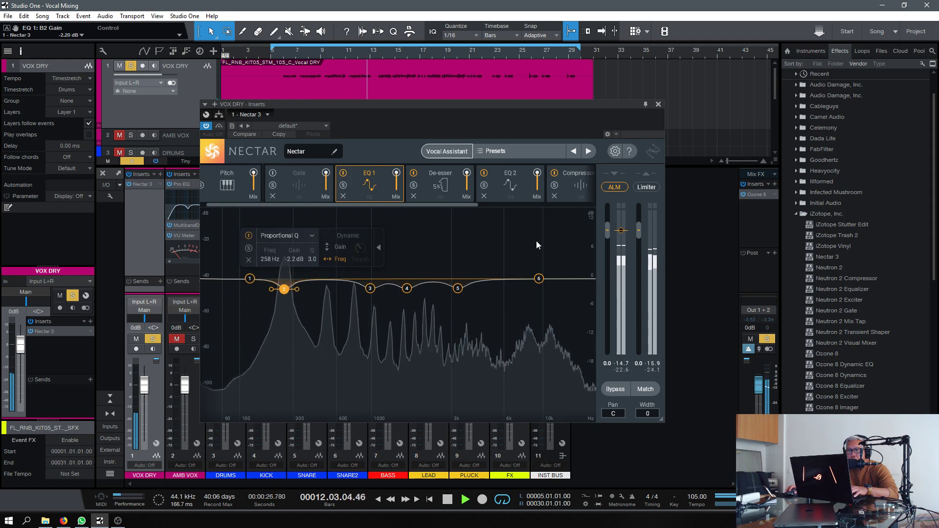
pyautogui.click(495, 241)
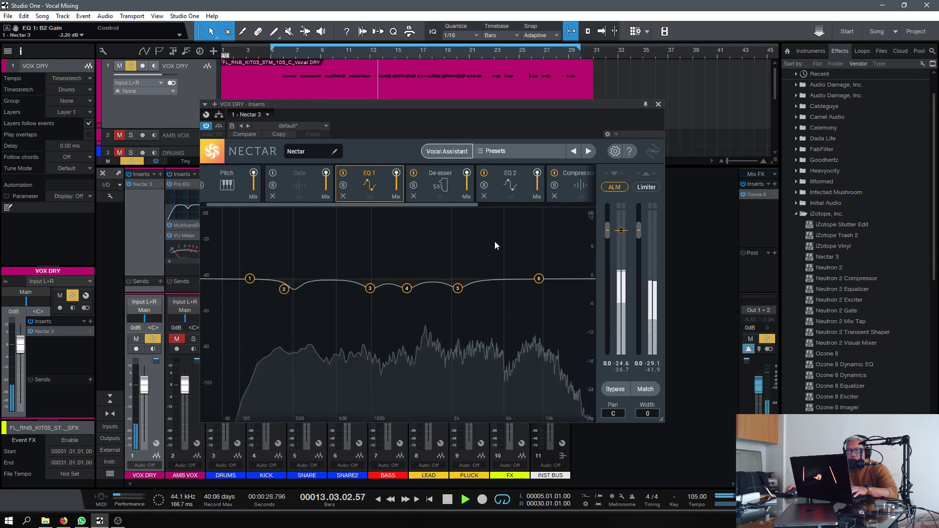
# Replay the soloed vocal from bar 9 while examining the movement of the EQ 1 curve around node 2.
pyautogui.press('space')
pyautogui.press('space')
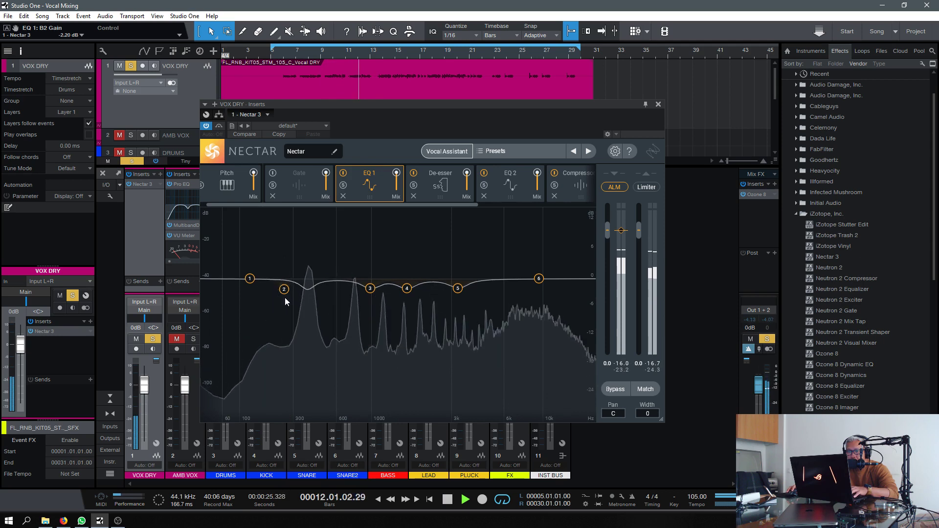
pyautogui.press('space')
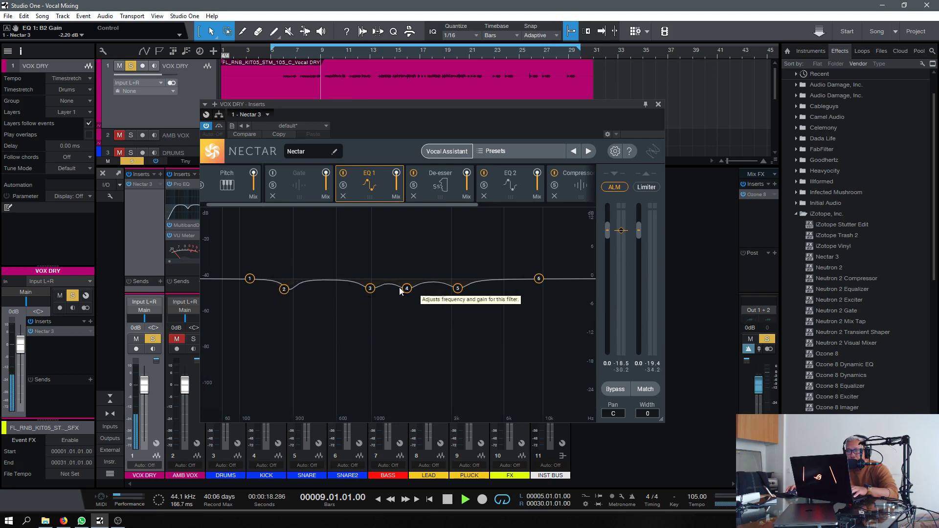
pyautogui.press('space')
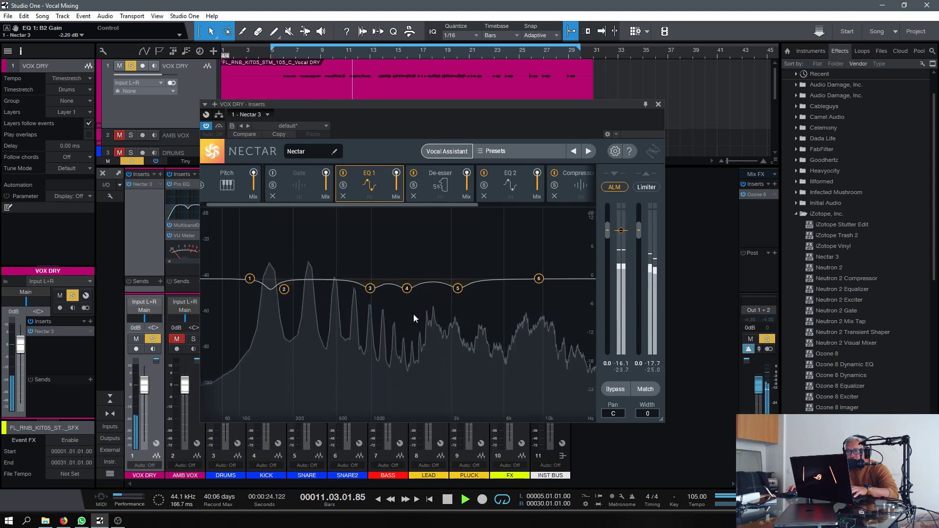
pyautogui.press('space')
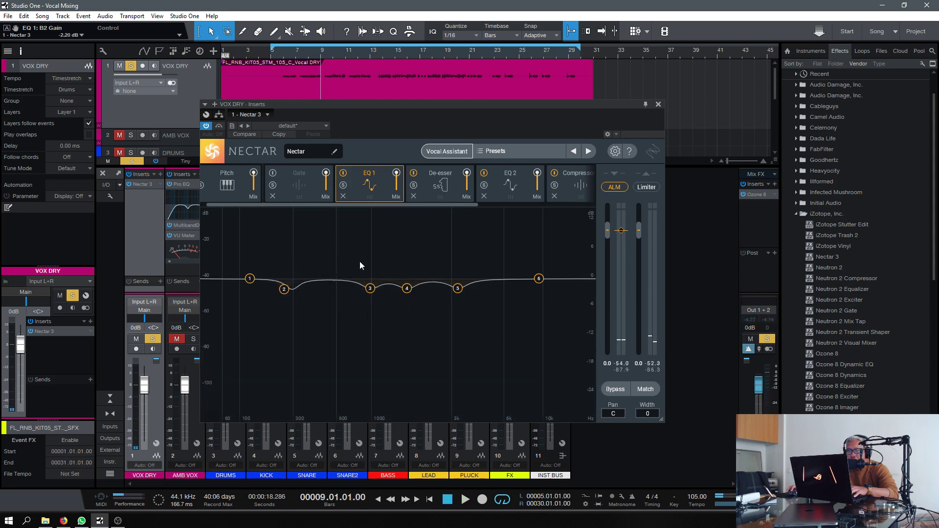
# Examine the dynamic settings of EQ 1's node 3 and how the curve moves around it during vocal playback.
pyautogui.click(370, 288)
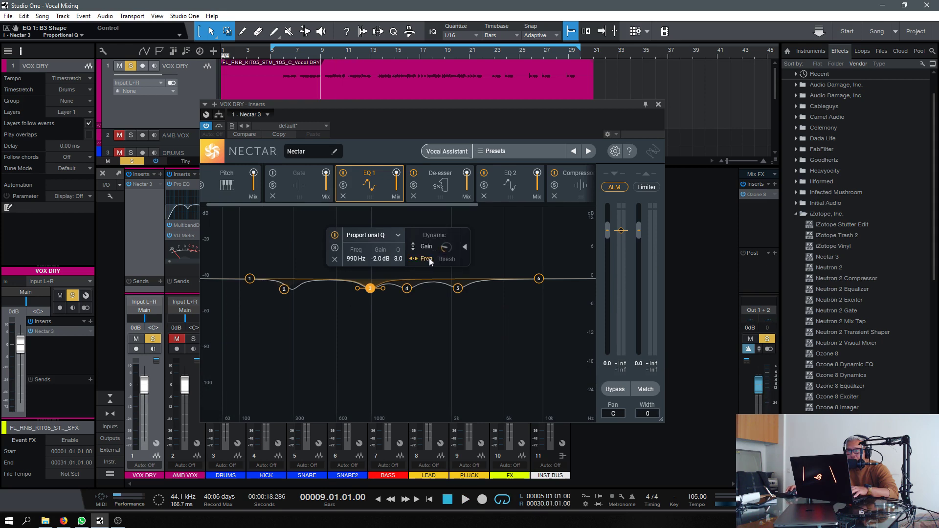
pyautogui.click(484, 249)
pyautogui.press('space')
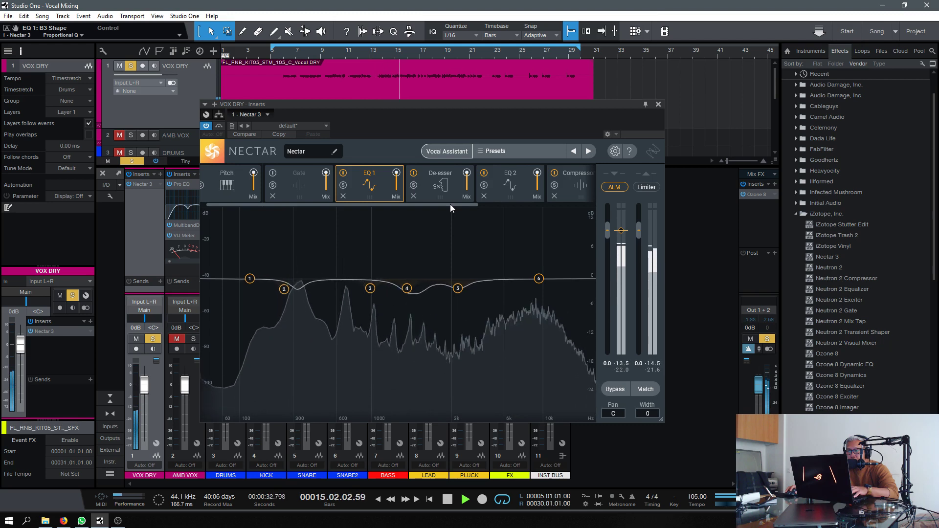
pyautogui.press('space')
# Set the Reverb module's mix to about 39% and add a Harmony module at the end of the chain.
pyautogui.moveTo(450, 204); pyautogui.dragTo(561, 210)
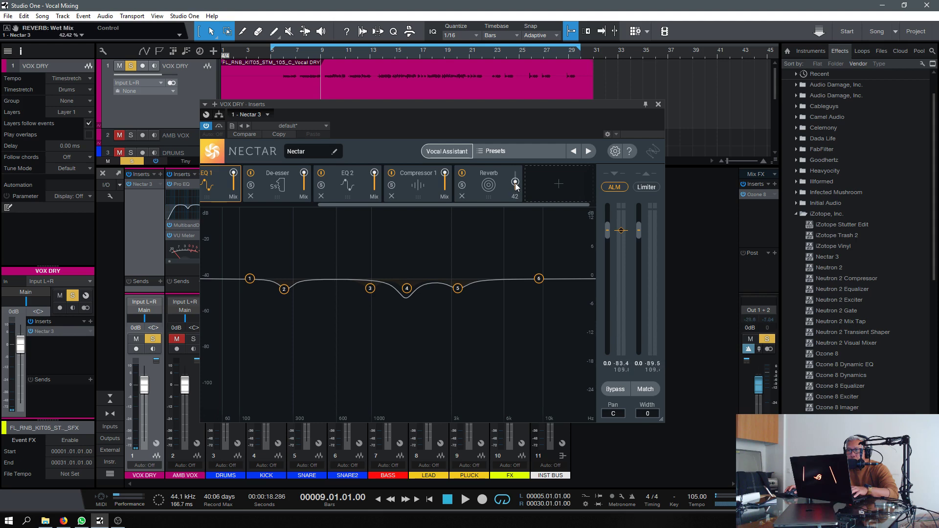
pyautogui.moveTo(516, 185); pyautogui.dragTo(515, 187)
pyautogui.click(561, 185)
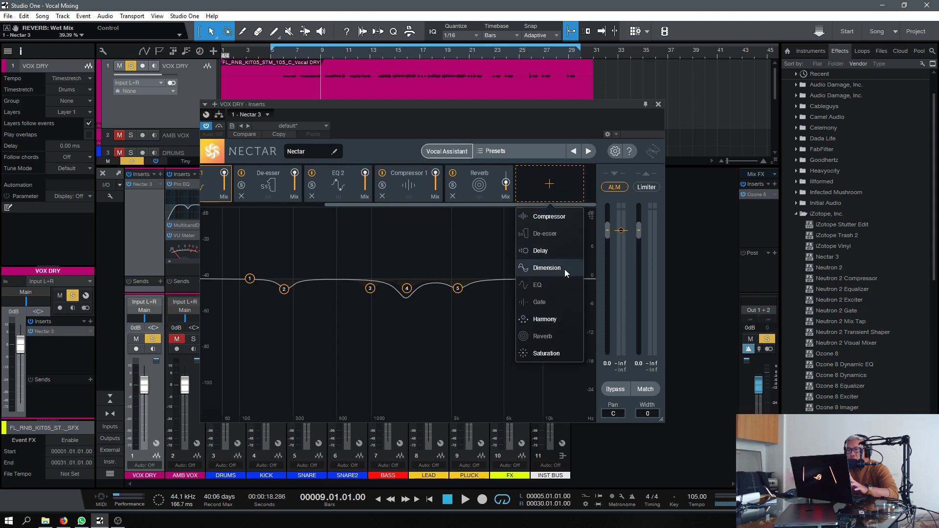
pyautogui.click(553, 318)
# Audition the Harmony module on the soloed vocal, first with the full signal and then with Voices Only enabled.
pyautogui.press('space')
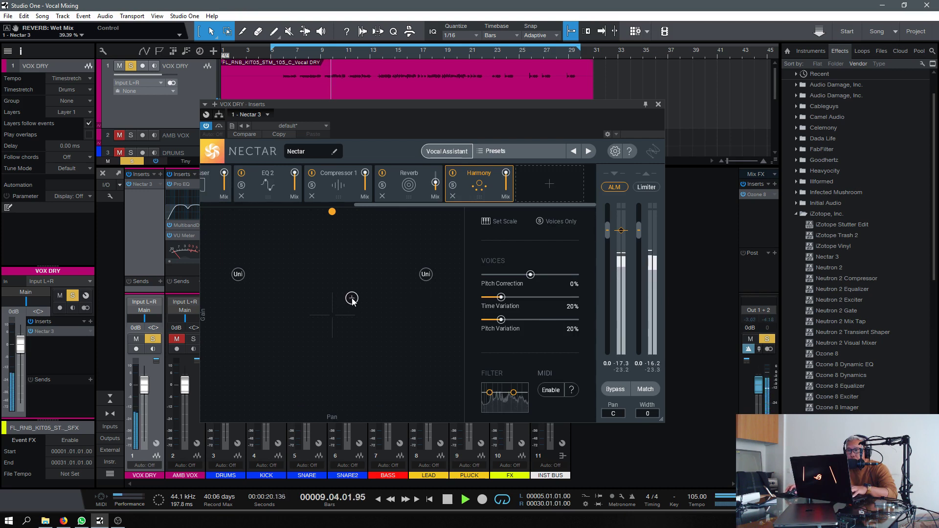
pyautogui.press('space')
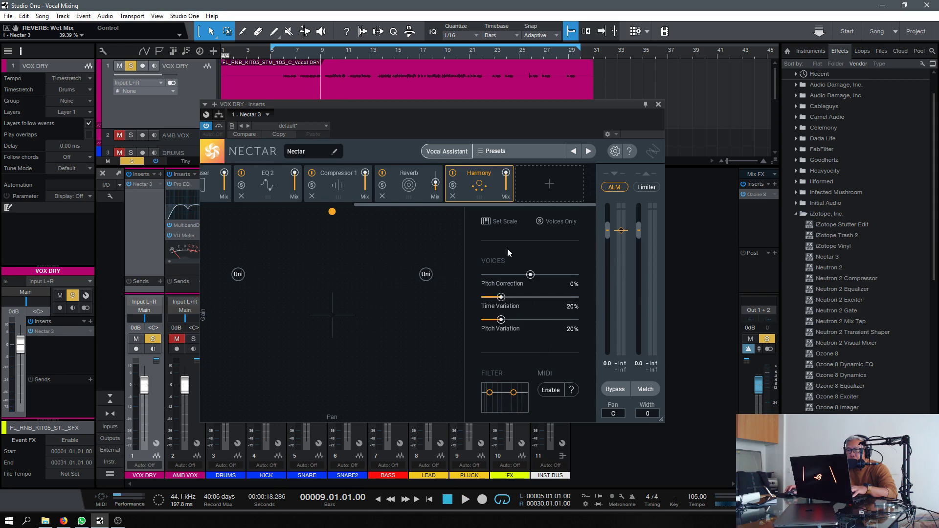
pyautogui.click(543, 222)
pyautogui.press('space')
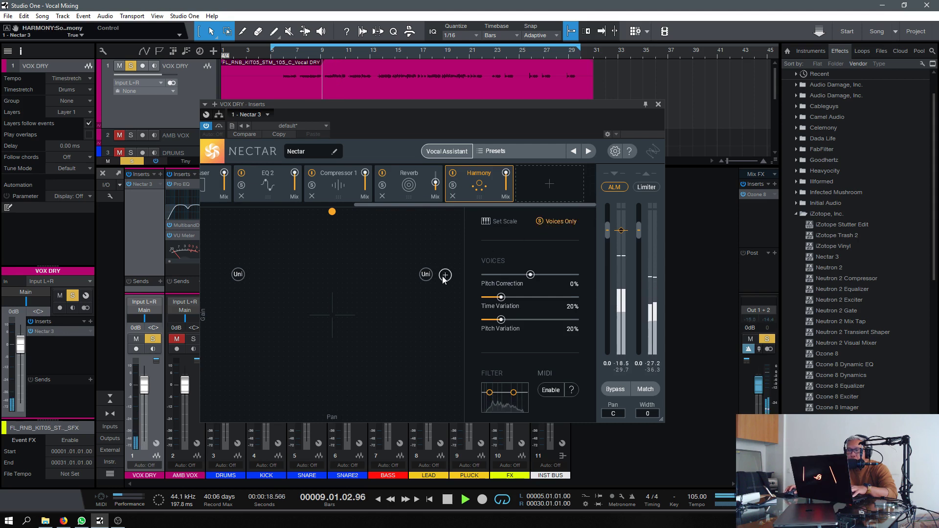
# Reposition the two unison Harmony voices to gain -4.8, pan -72.3 and gain -4.9, pan 72.7, and disable Voices Only.
pyautogui.moveTo(430, 278); pyautogui.dragTo(449, 394)
pyautogui.moveTo(238, 274); pyautogui.dragTo(224, 406)
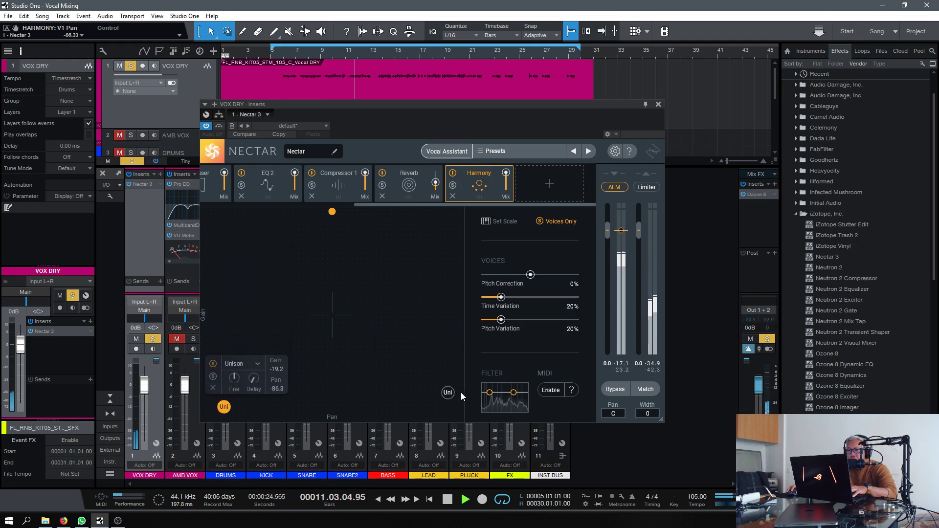
pyautogui.moveTo(448, 392); pyautogui.dragTo(426, 267)
pyautogui.moveTo(224, 406); pyautogui.dragTo(241, 262)
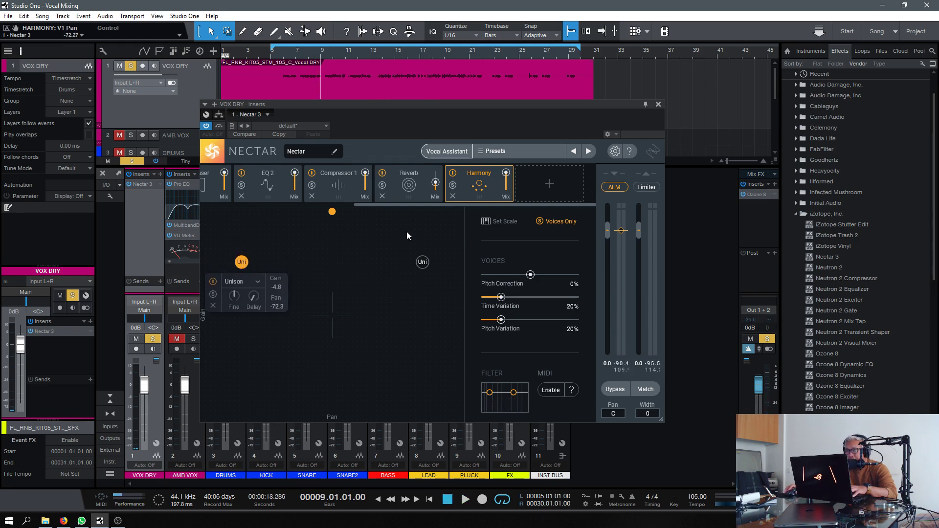
pyautogui.click(423, 263)
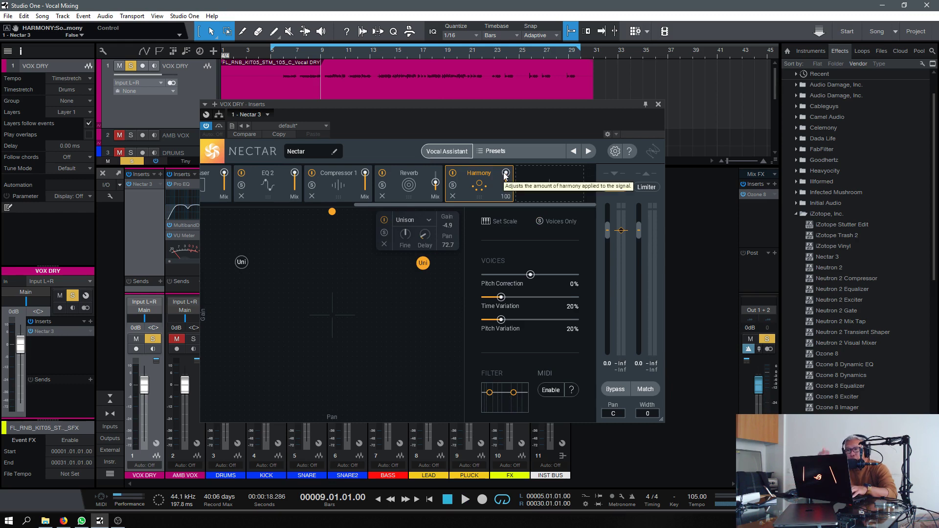
# Set the Harmony module's mix to about 36% while the soloed vocal plays from bar 9.
pyautogui.press('space')
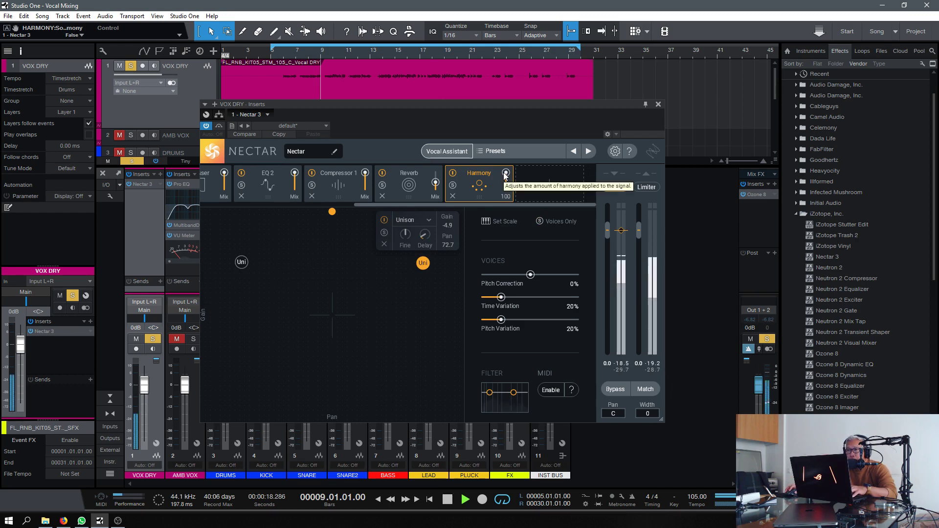
pyautogui.click(506, 173)
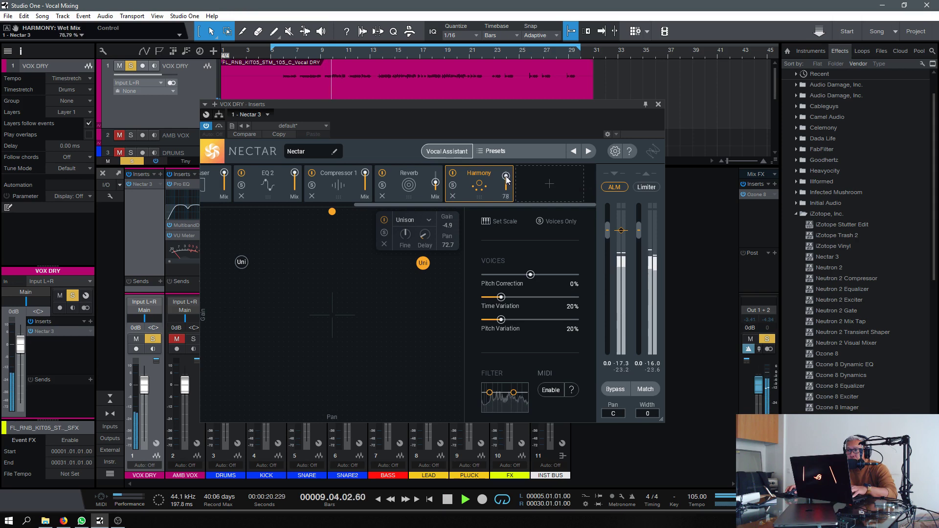
pyautogui.moveTo(507, 180); pyautogui.dragTo(507, 186)
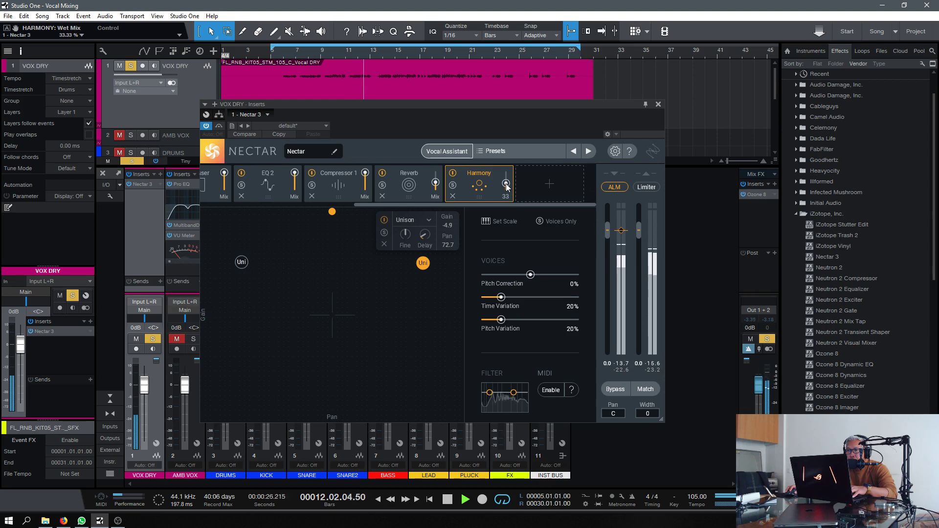
pyautogui.moveTo(507, 186); pyautogui.dragTo(507, 185)
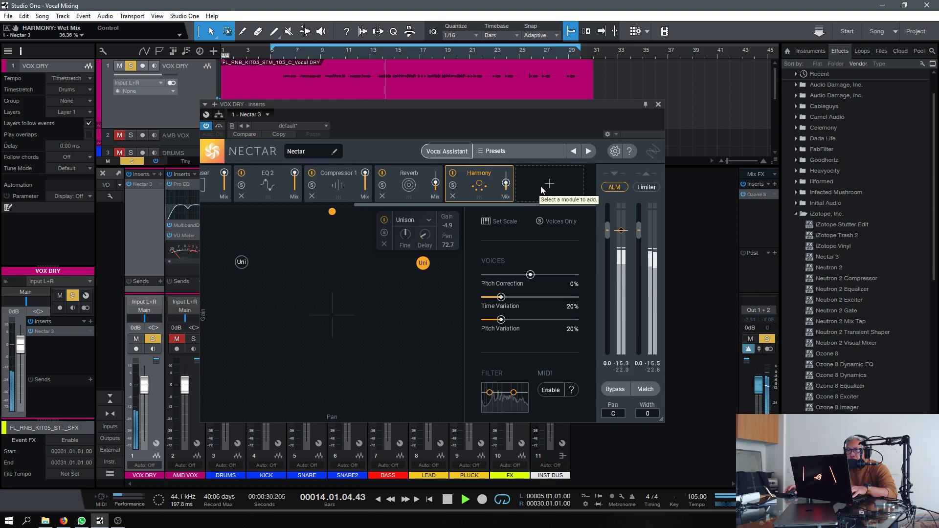
pyautogui.press('space')
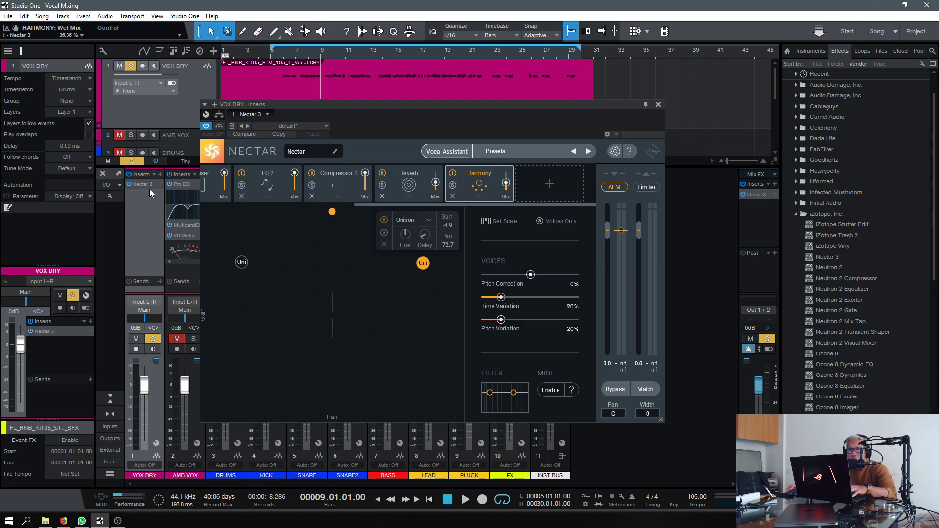
# Play the soloed dry vocal from bar 9 and compare it with Nectar 3 bypassed and active.
pyautogui.press('space')
pyautogui.click(129, 184)
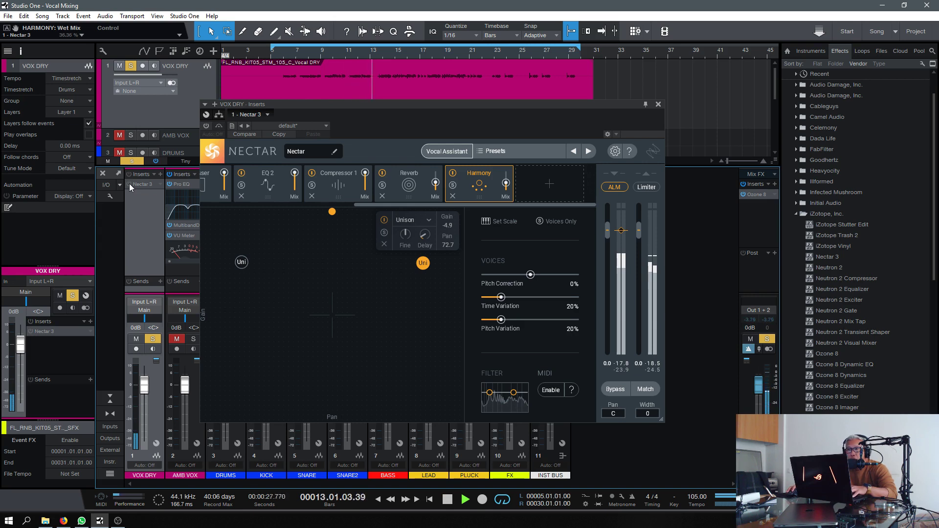
pyautogui.click(129, 183)
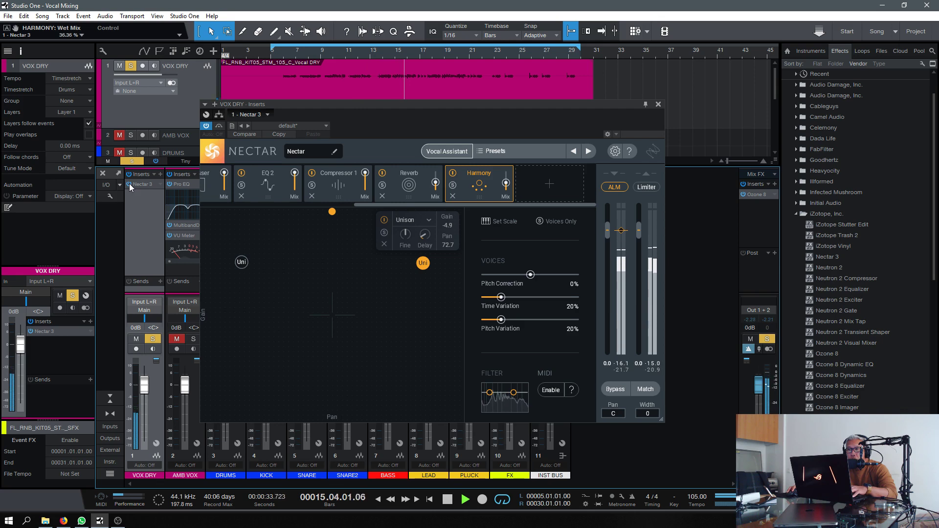
pyautogui.click(129, 184)
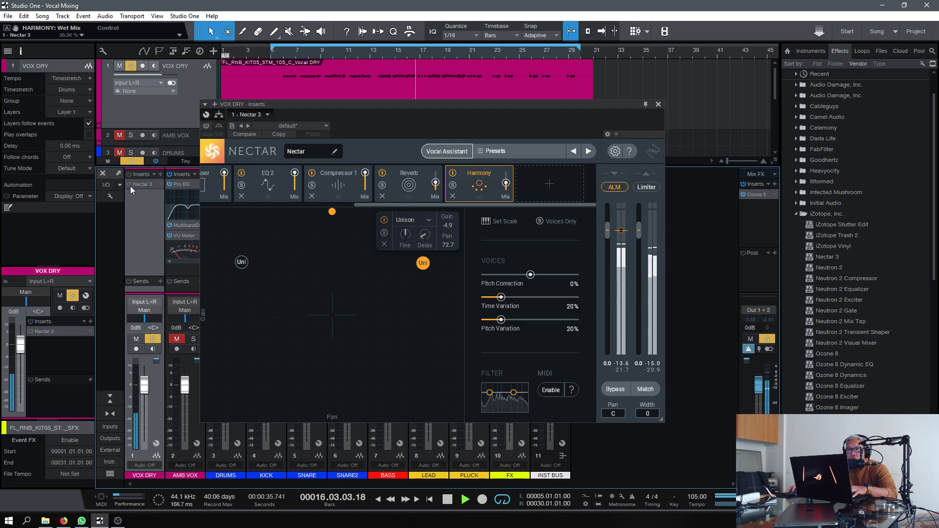
pyautogui.click(129, 184)
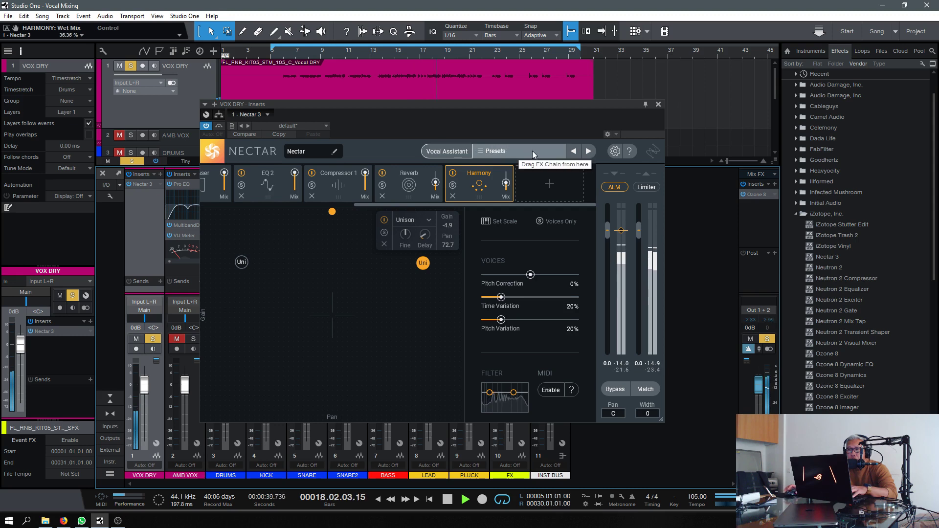
pyautogui.press('space')
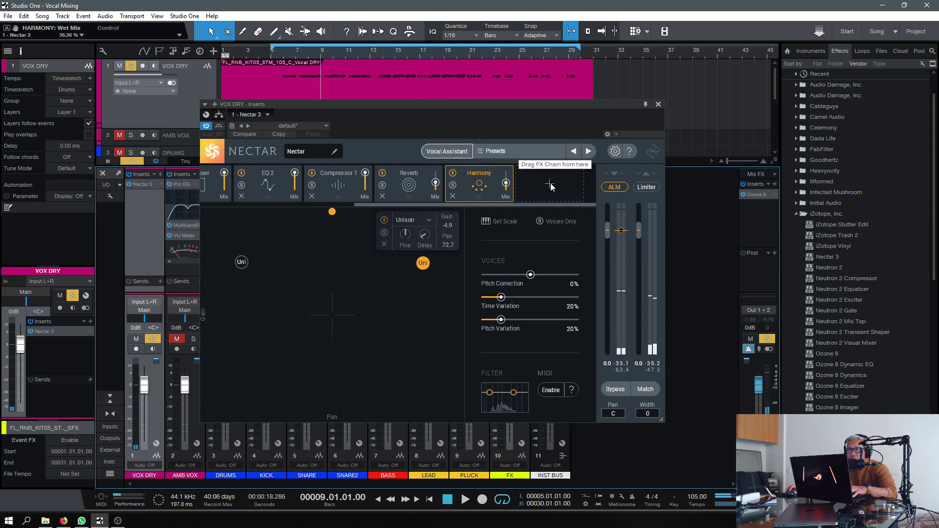
# Add a Saturation module at the end of the Nectar chain in Retro mode with the amount at about 35%.
pyautogui.click(550, 186)
pyautogui.click(541, 356)
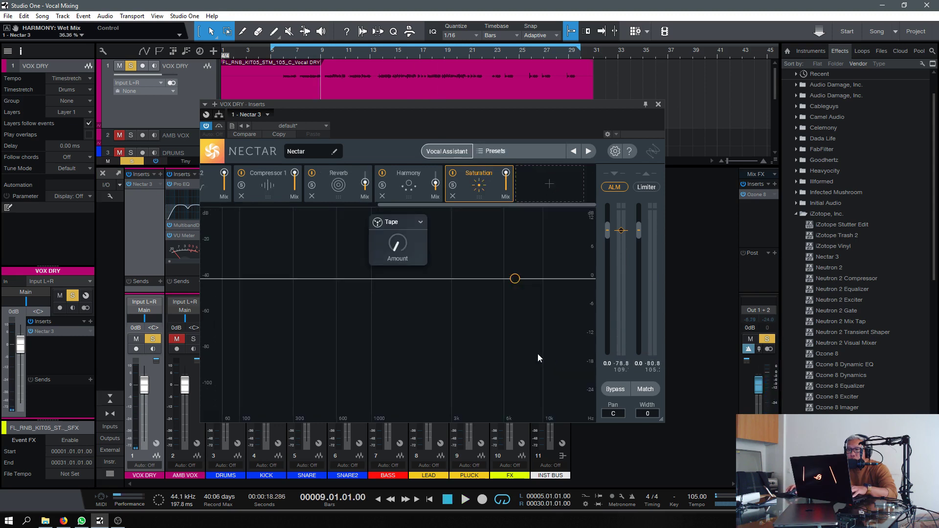
pyautogui.click(396, 224)
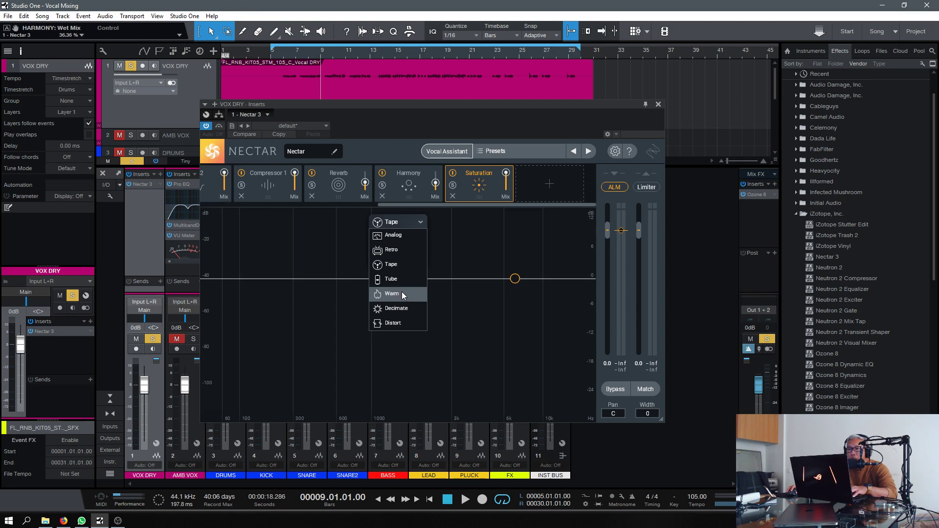
pyautogui.click(406, 250)
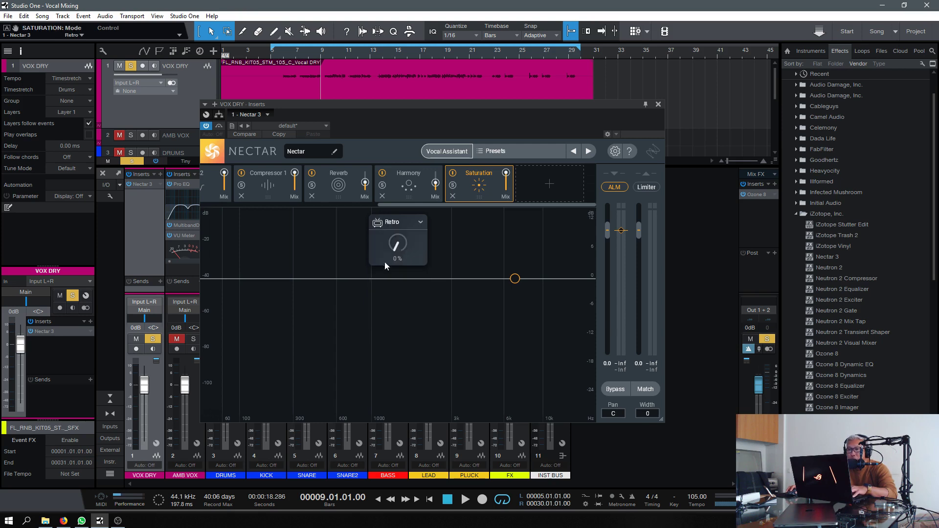
pyautogui.press('space')
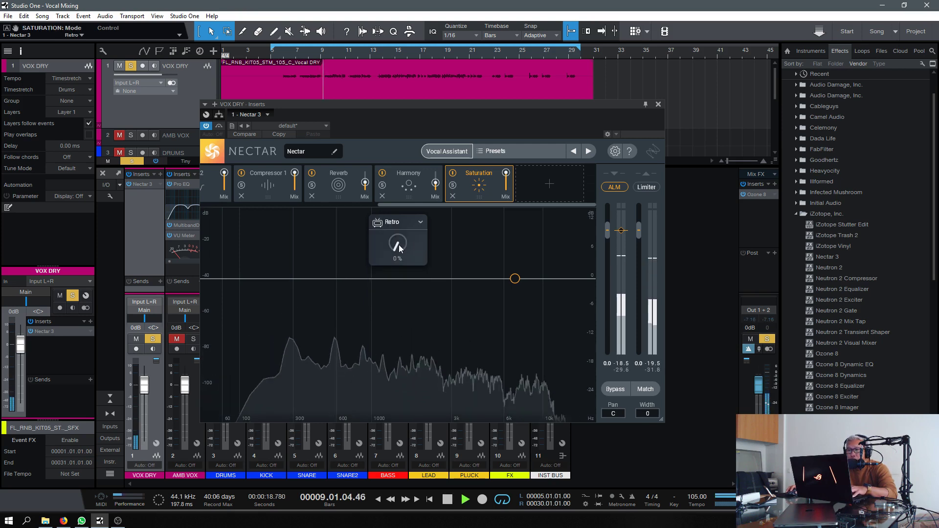
pyautogui.moveTo(398, 244); pyautogui.dragTo(398, 210)
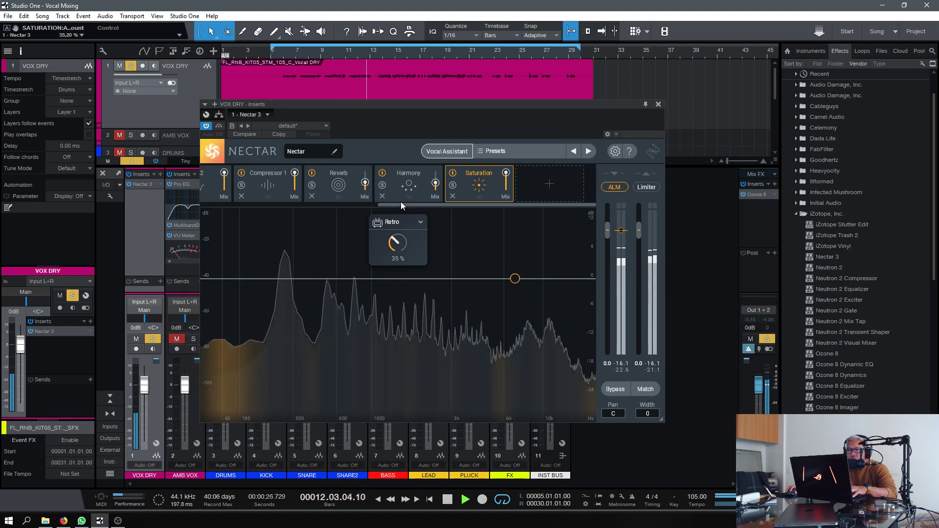
# Lower the Saturation module's mix to about 67% while auditioning the soloed vocal from bar 9.
pyautogui.press('space')
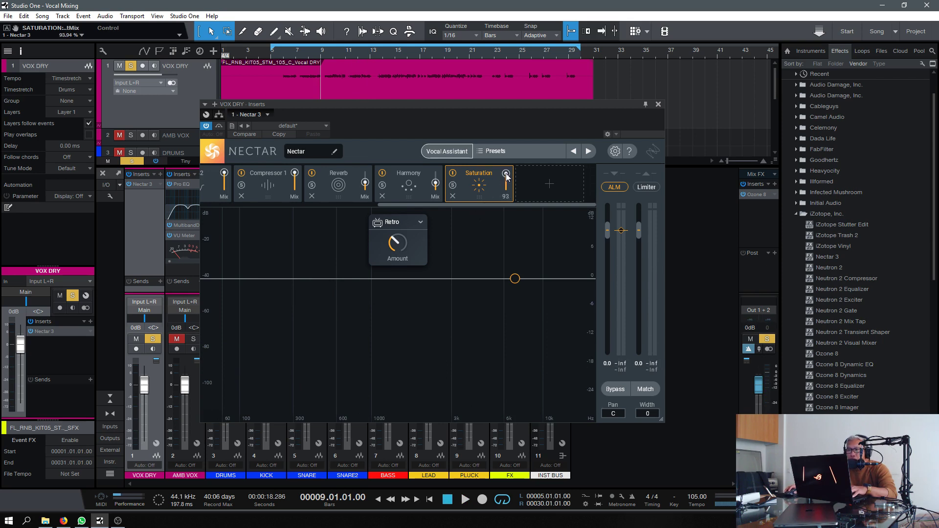
pyautogui.press('space')
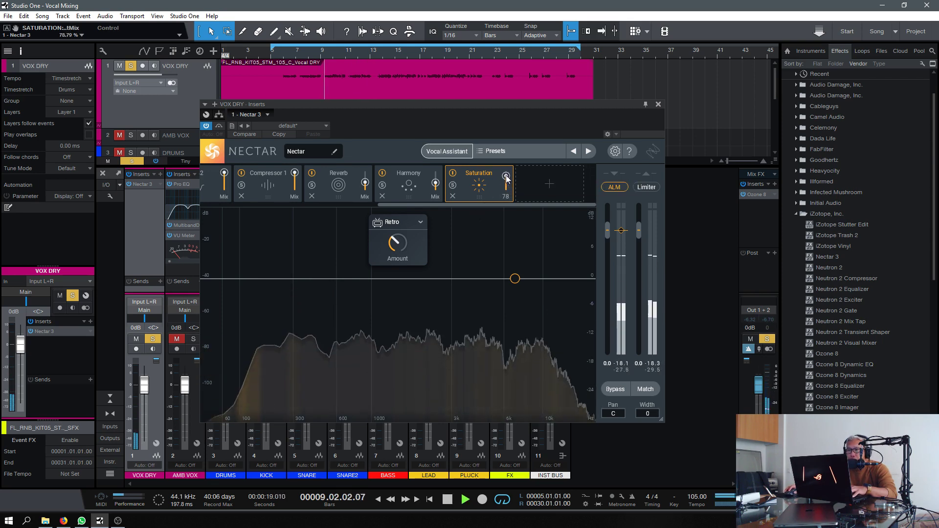
pyautogui.scroll(-2, 507, 179)
pyautogui.scroll(-2, 506, 179)
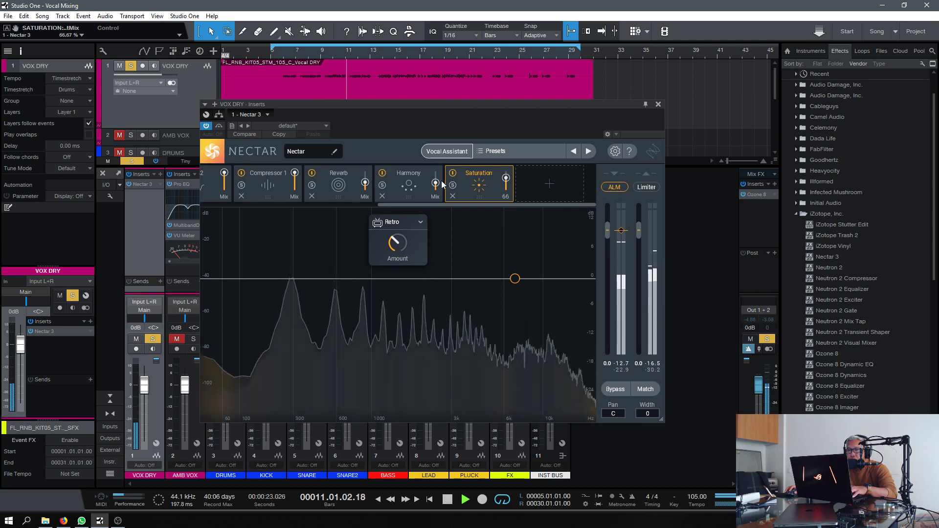
pyautogui.press('space')
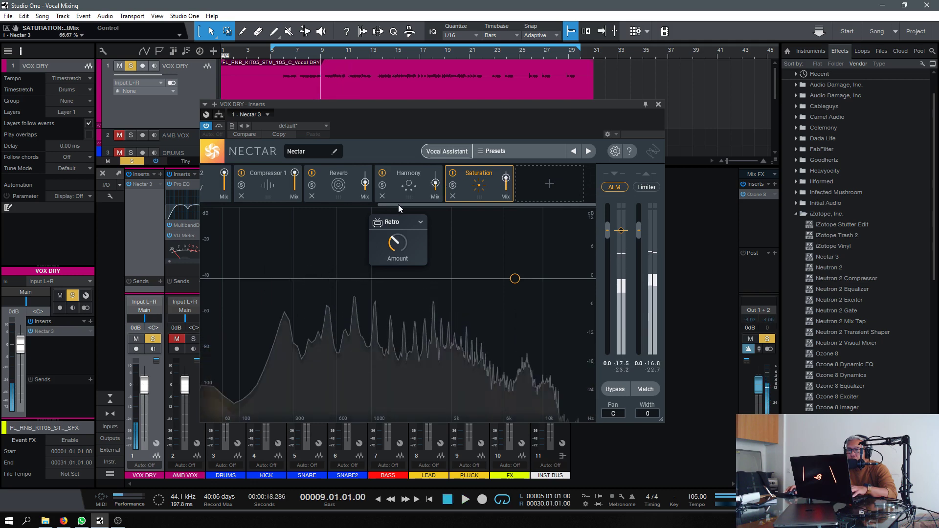
# Return to the start of the Nectar module chain, close the plug-in window and unsolo the VOX DRY channel.
pyautogui.moveTo(398, 204); pyautogui.dragTo(209, 204)
pyautogui.click(658, 104)
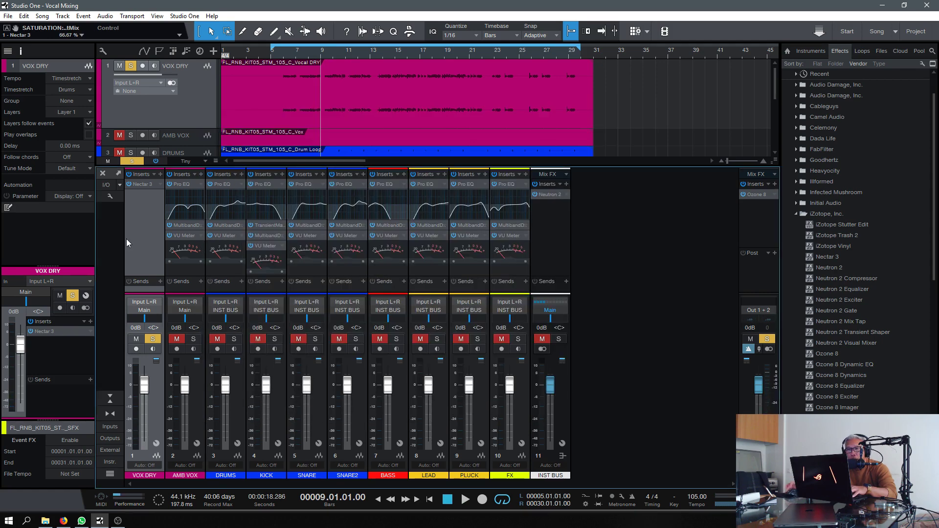
pyautogui.click(153, 340)
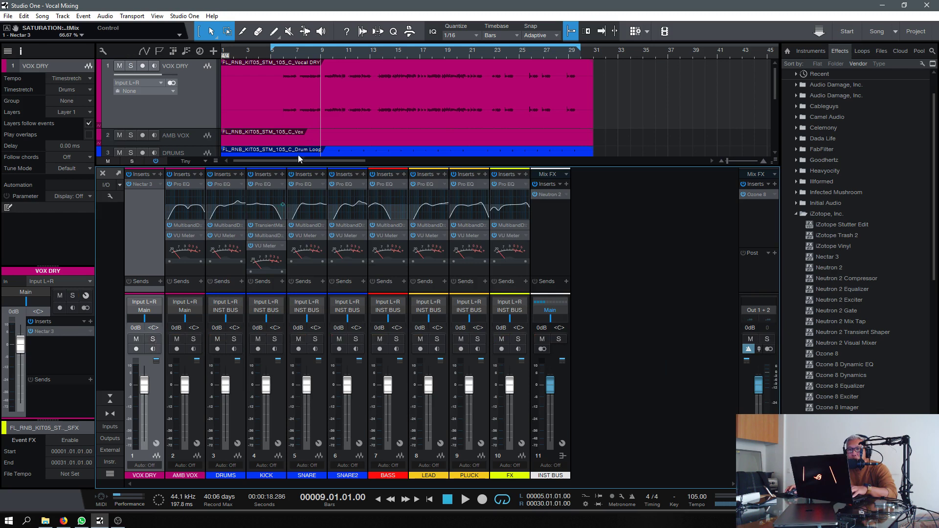
# Compare the full mix from bar 5 beat 3 with Nectar 3 on VOX DRY bypassed and active.
pyautogui.click(277, 50)
pyautogui.press('space')
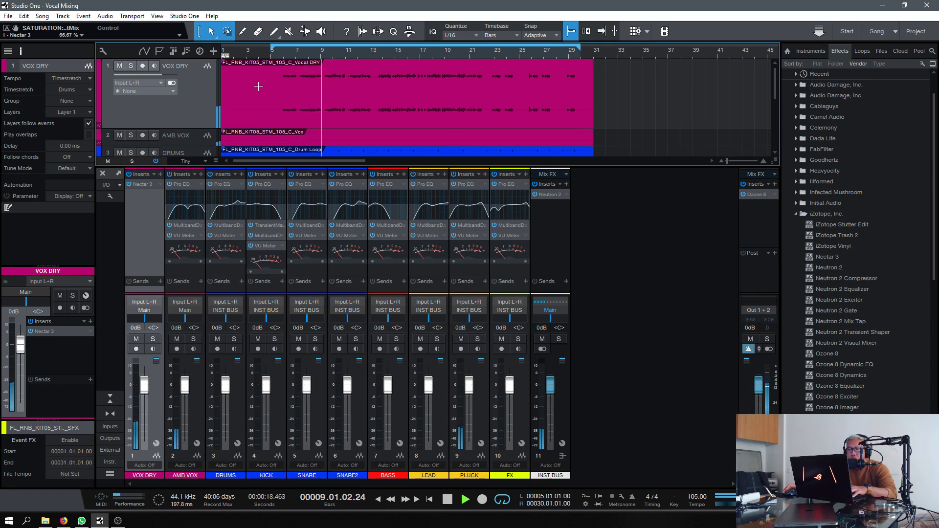
pyautogui.press('space')
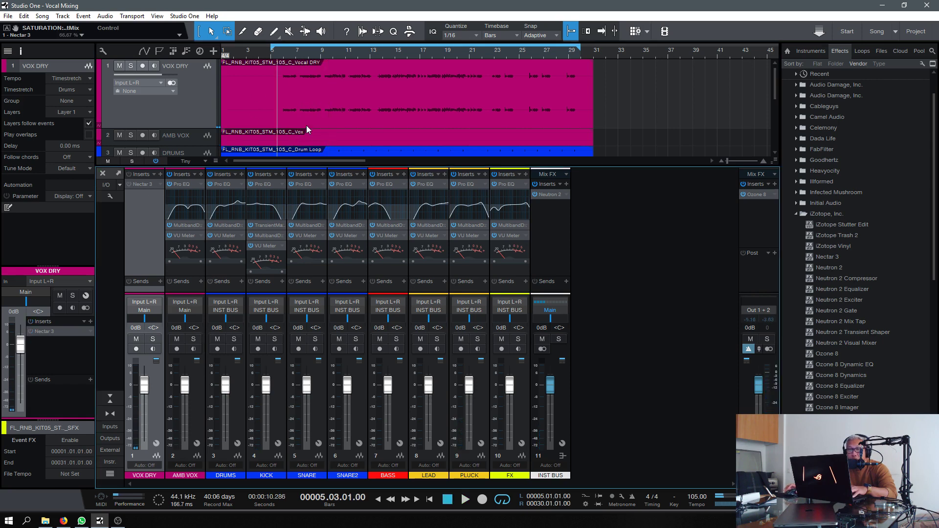
pyautogui.press('space')
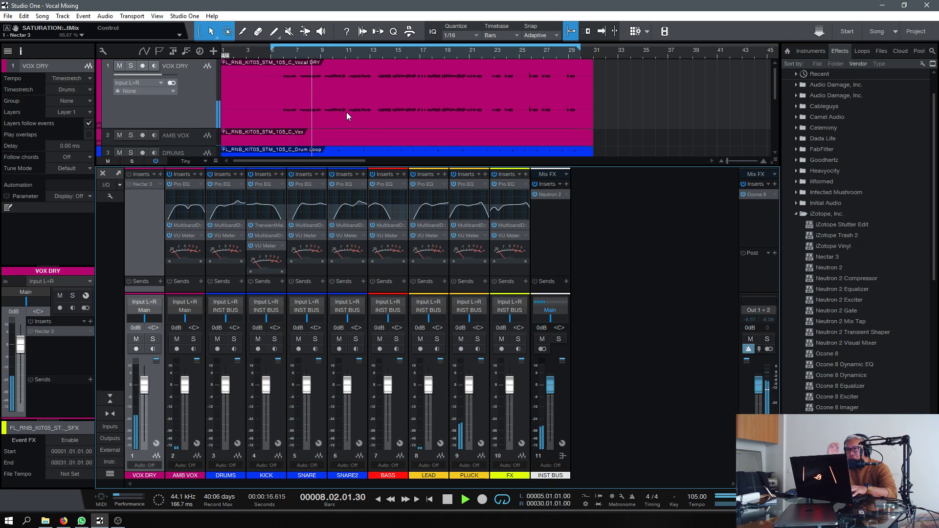
pyautogui.press('space')
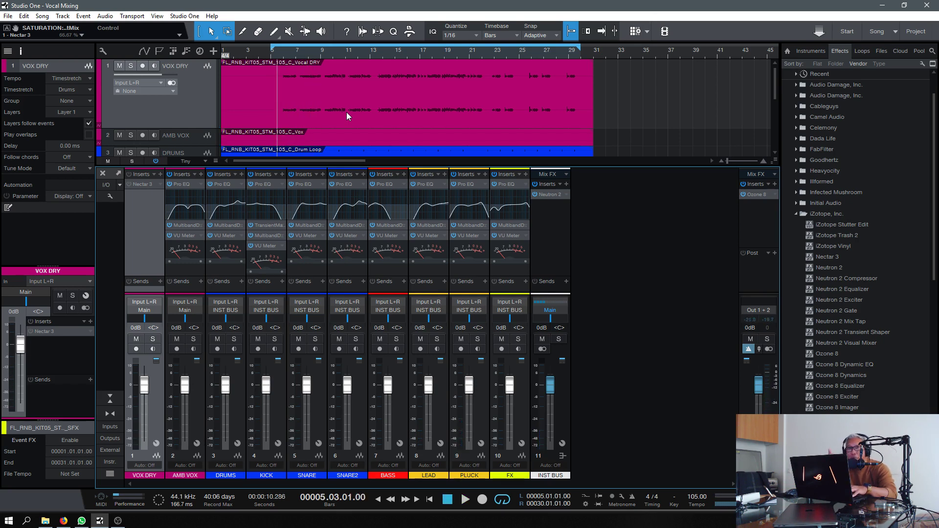
pyautogui.press('space')
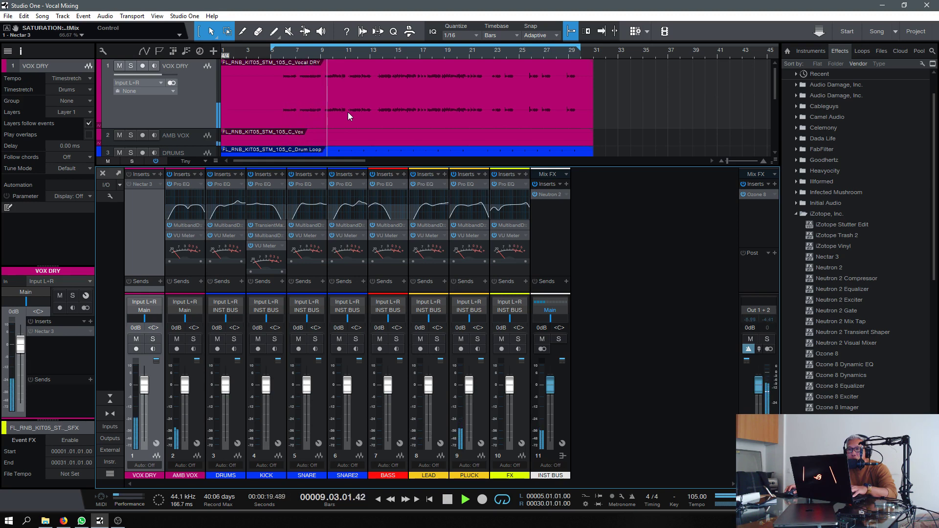
pyautogui.press('space')
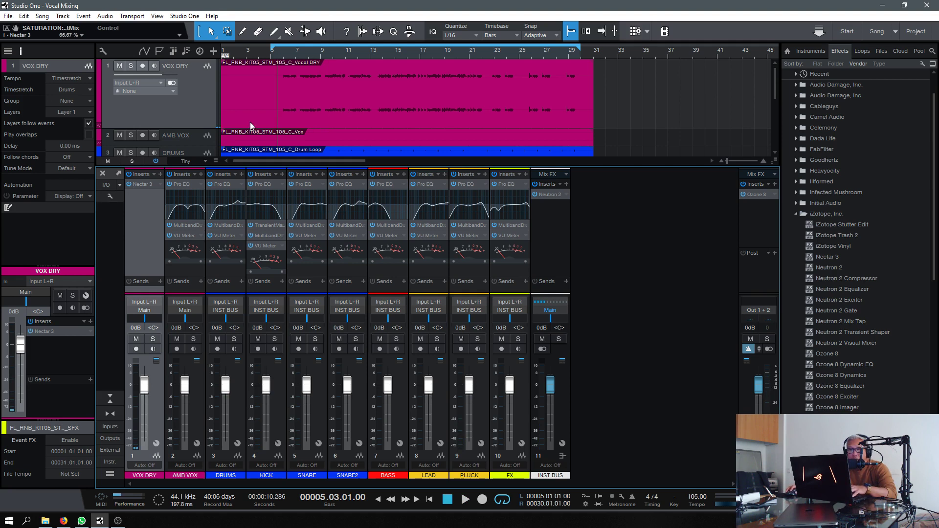
# Audition the full mix from bar 5 with Nectar 3 active on the dry vocal.
pyautogui.click(269, 54)
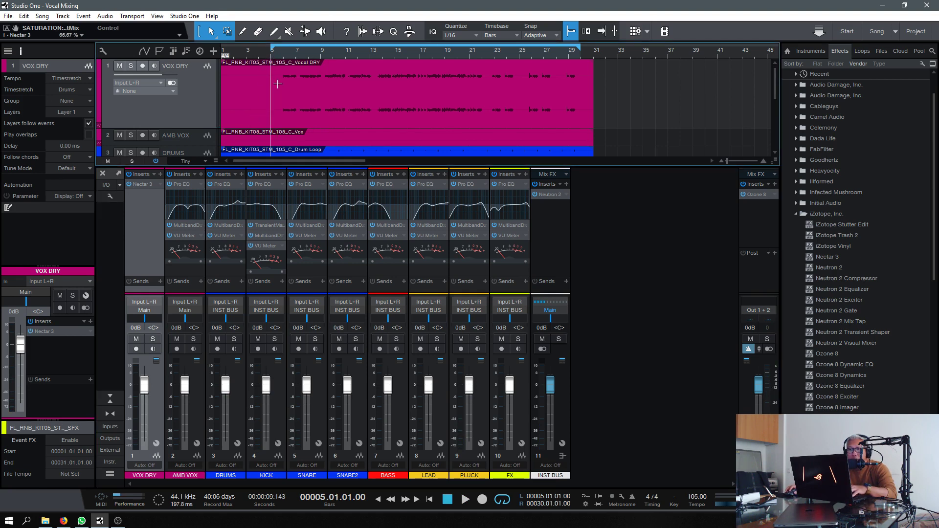
pyautogui.press('space')
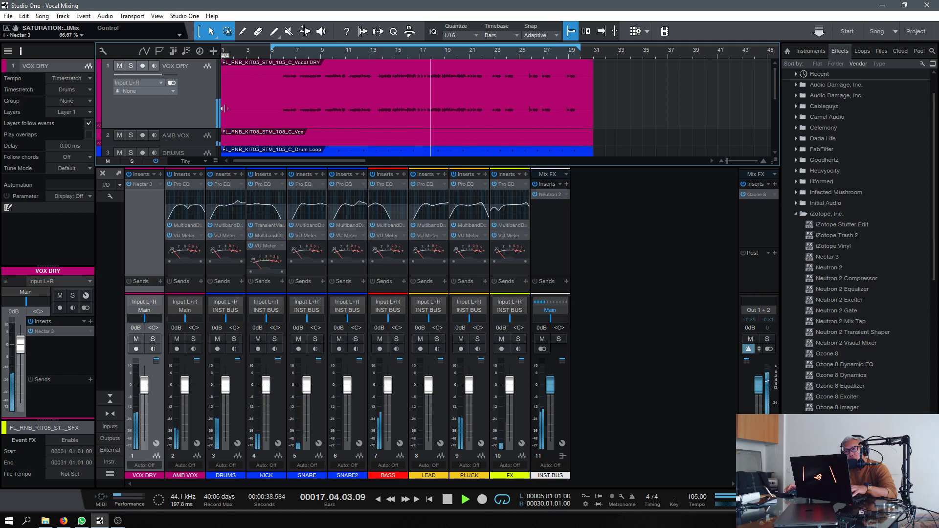
pyautogui.press('space')
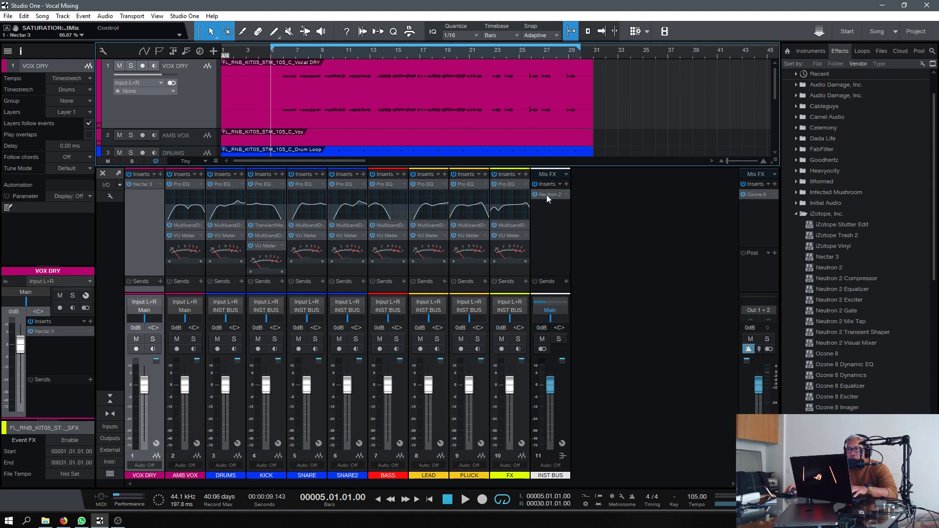
# Inspect the VOX unmasking in Neutron 2 on the INST BUS channel during playback from bar 5, and close the plug-in.
pyautogui.click(553, 227)
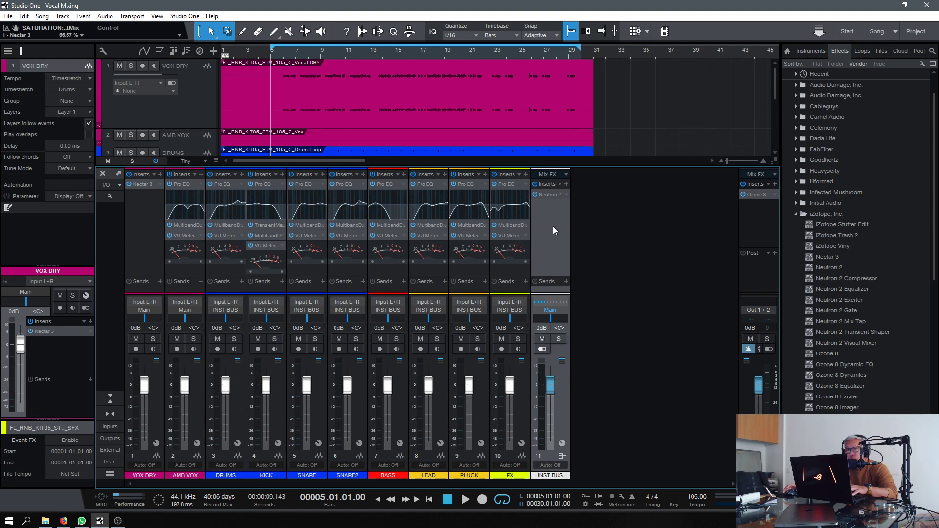
pyautogui.doubleClick(550, 196)
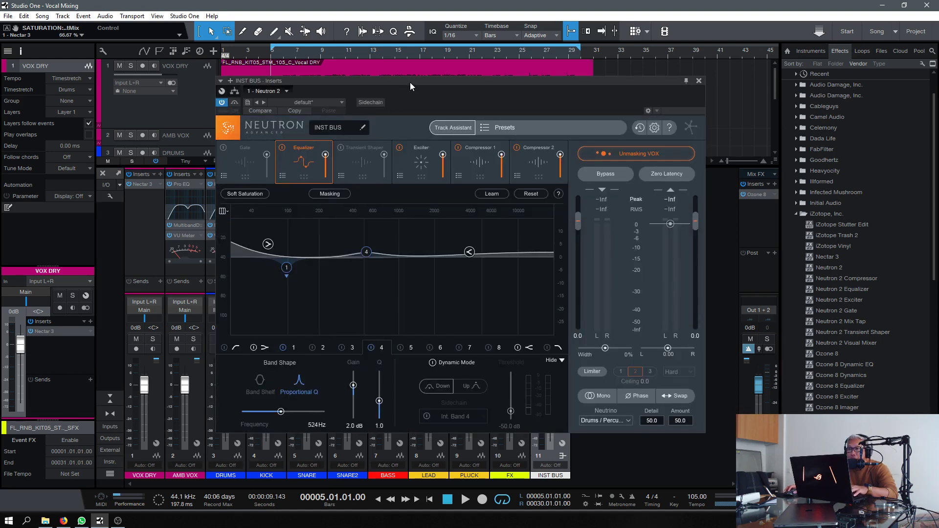
pyautogui.moveTo(451, 78); pyautogui.dragTo(597, 72)
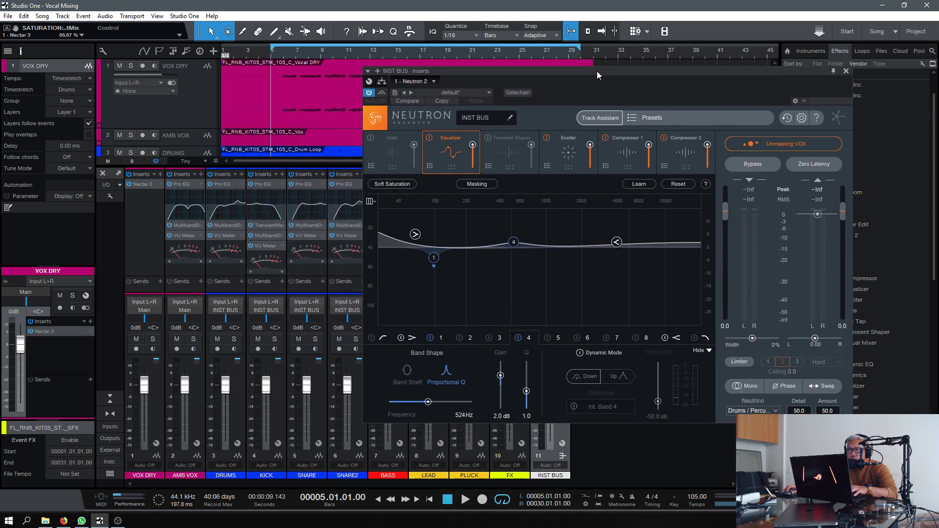
pyautogui.press('space')
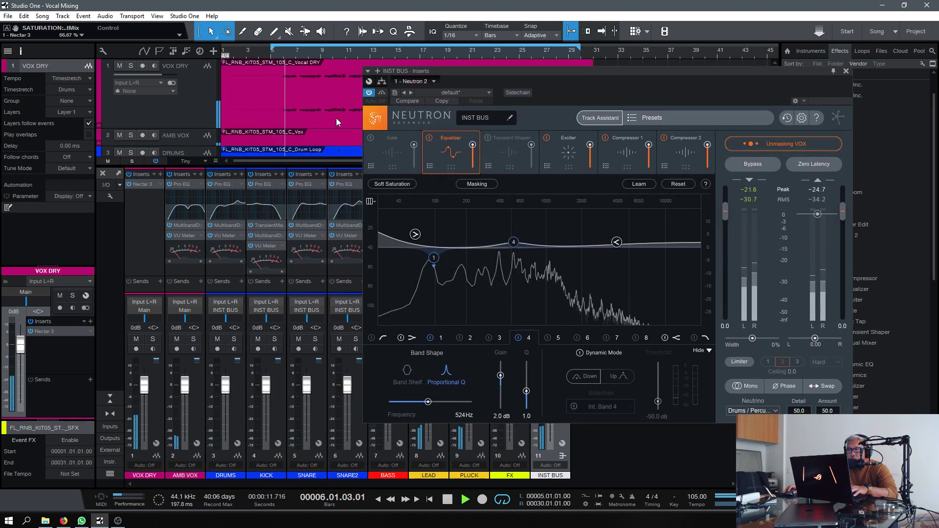
pyautogui.press('space')
pyautogui.click(846, 71)
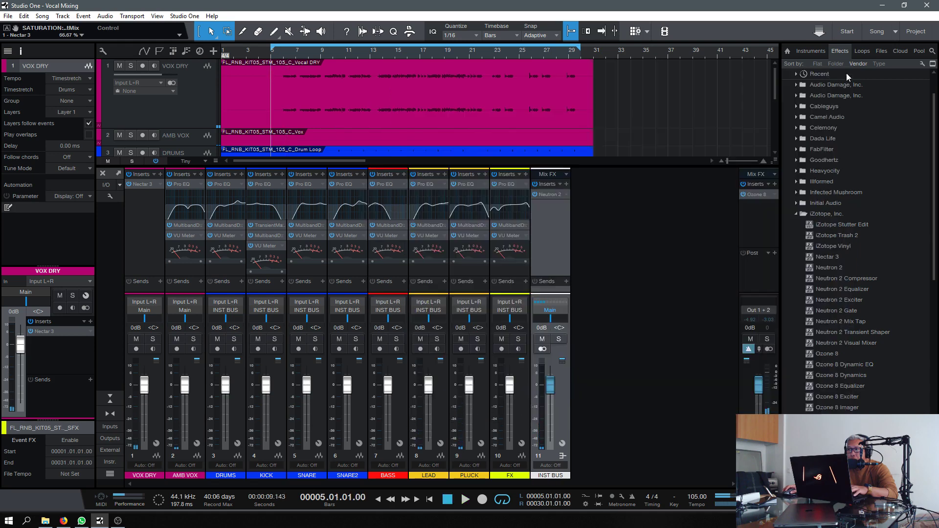
# Open Nectar 3 on VOX DRY and set Vocal Assistant to Unmask with INST BUS as the masking source.
pyautogui.click(141, 185)
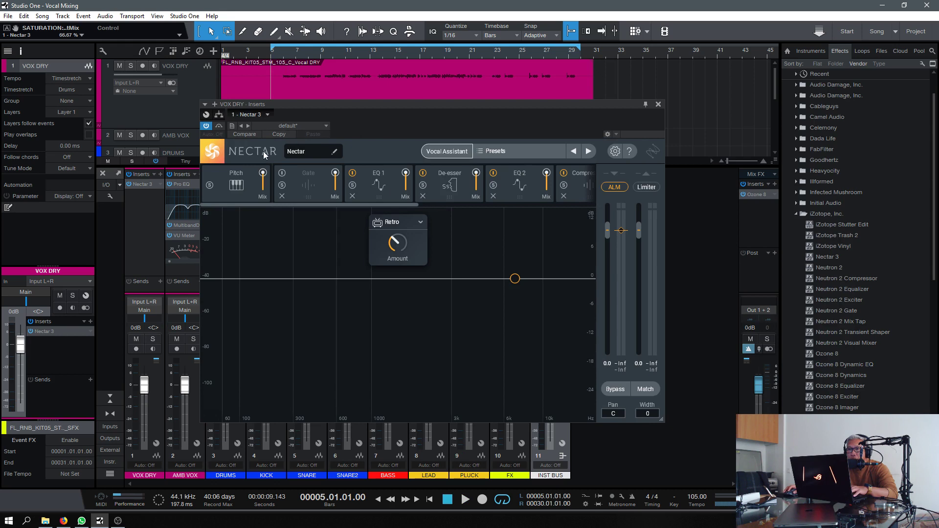
pyautogui.click(448, 151)
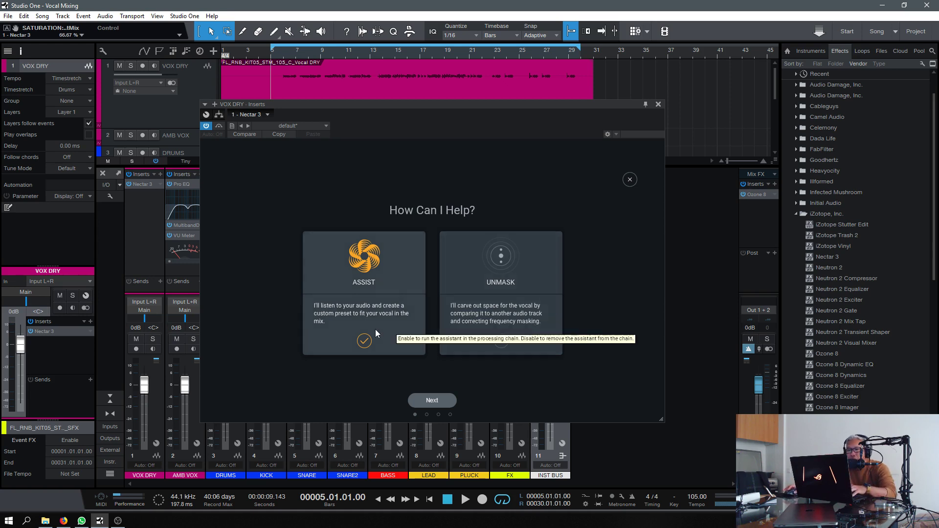
pyautogui.click(364, 341)
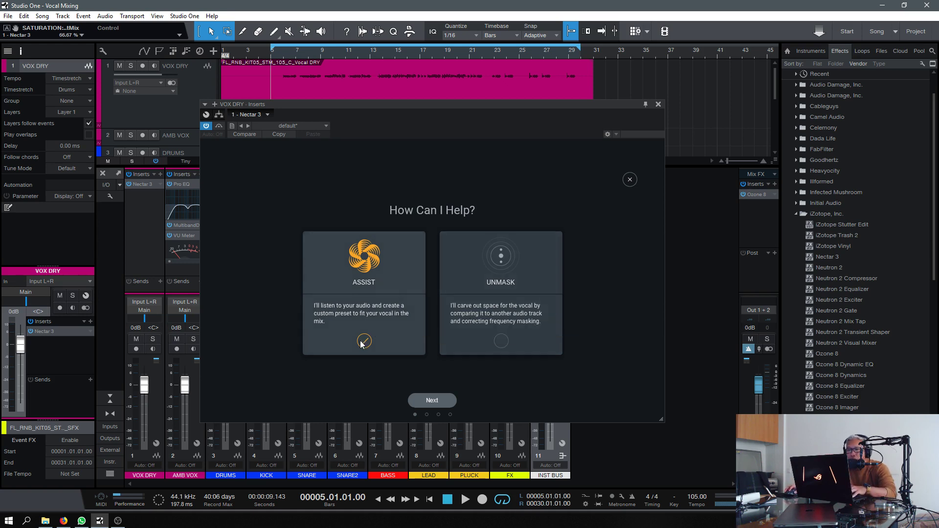
pyautogui.click(500, 341)
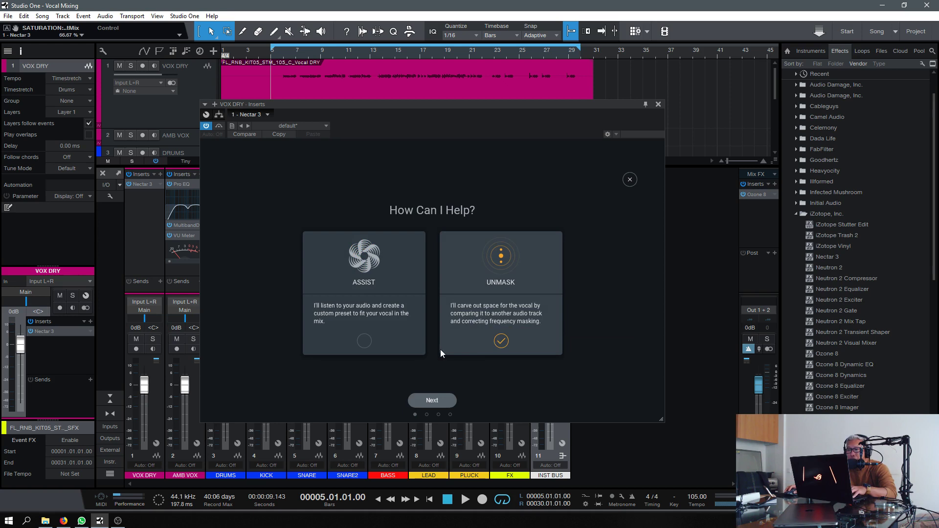
pyautogui.click(437, 400)
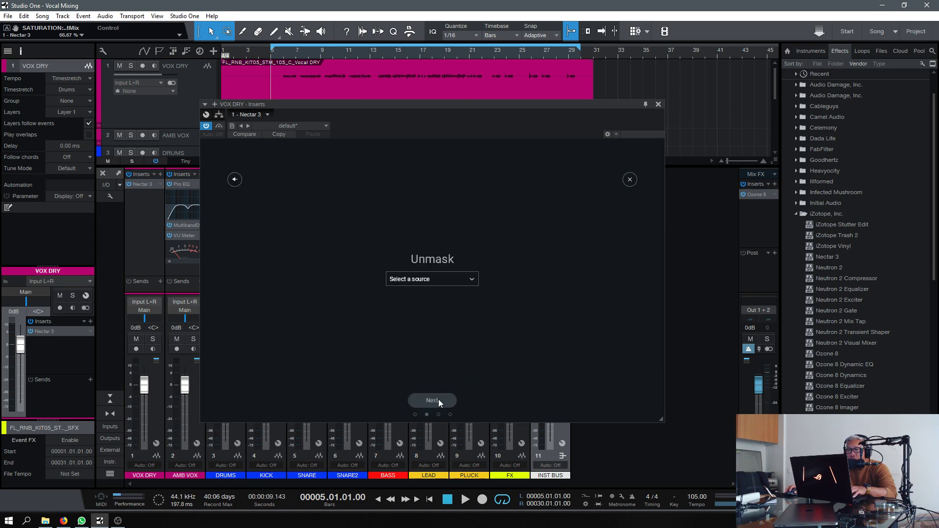
pyautogui.click(428, 279)
pyautogui.click(404, 292)
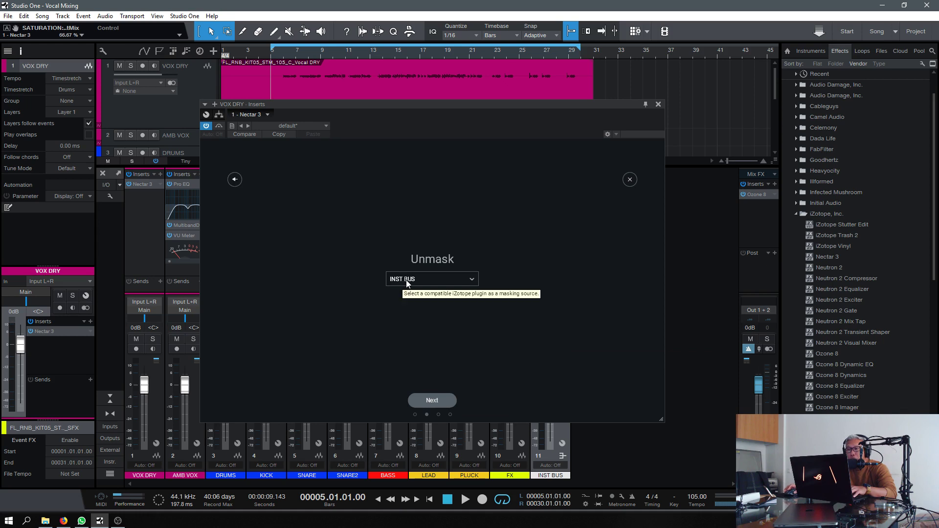
# Check the Neutron 2 insert on the INST BUS channel, close it and return to Nectar 3 on VOX DRY.
pyautogui.moveTo(593, 105); pyautogui.dragTo(418, 101)
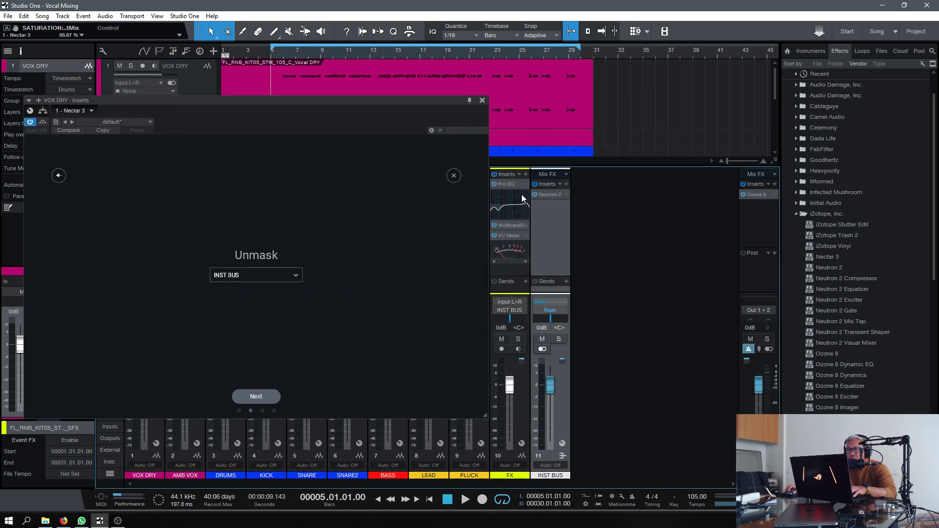
pyautogui.doubleClick(536, 195)
pyautogui.moveTo(340, 102); pyautogui.dragTo(595, 98)
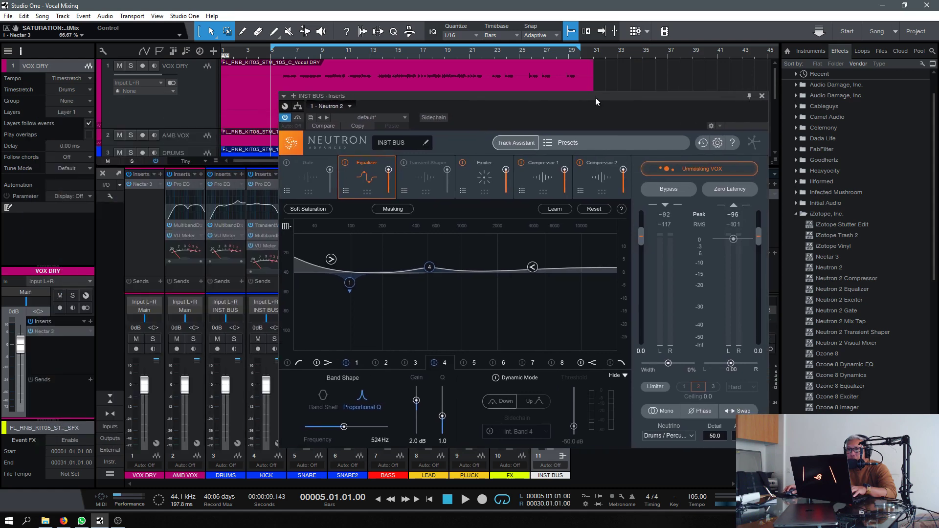
pyautogui.click(761, 97)
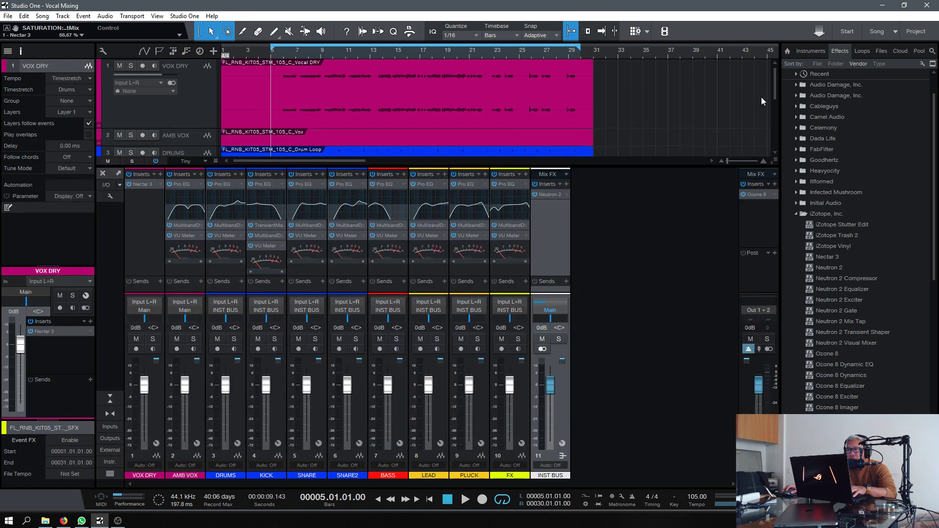
pyautogui.doubleClick(145, 184)
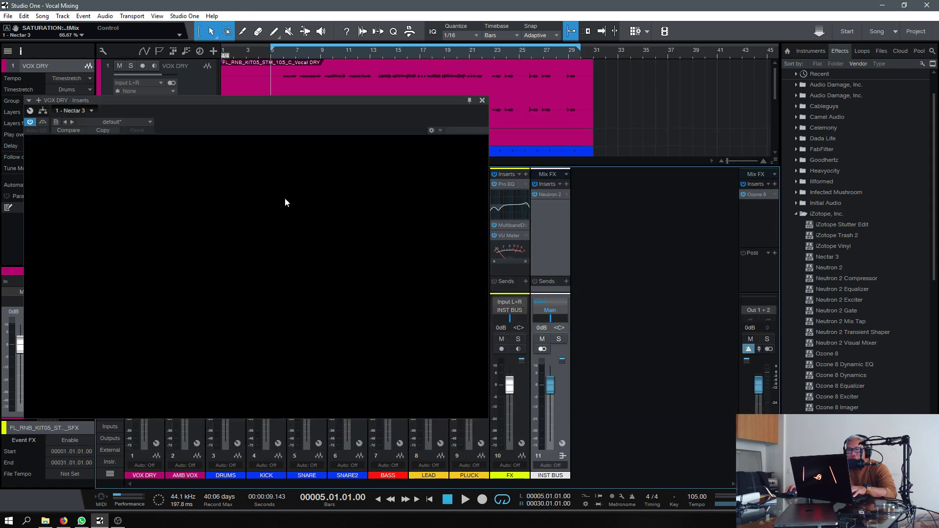
pyautogui.moveTo(265, 100); pyautogui.dragTo(387, 108)
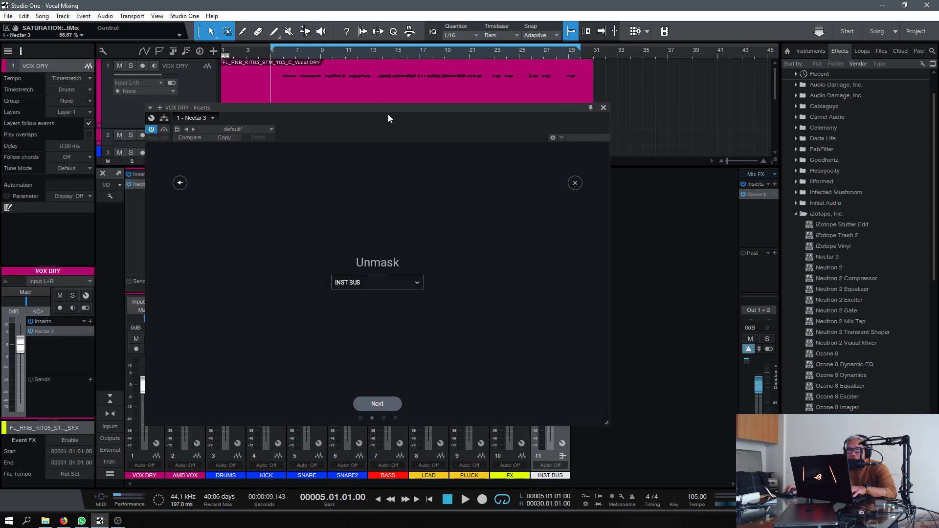
# Run Unmask against INST BUS while playing the song from bar 6, and accept the assistant's suggestion.
pyautogui.click(382, 282)
pyautogui.click(351, 295)
pyautogui.click(284, 53)
pyautogui.click(390, 403)
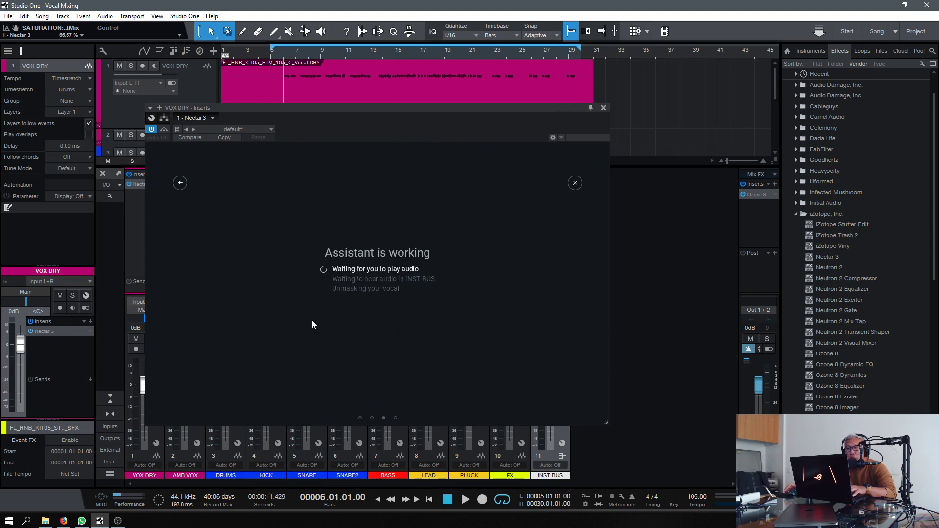
pyautogui.press('space')
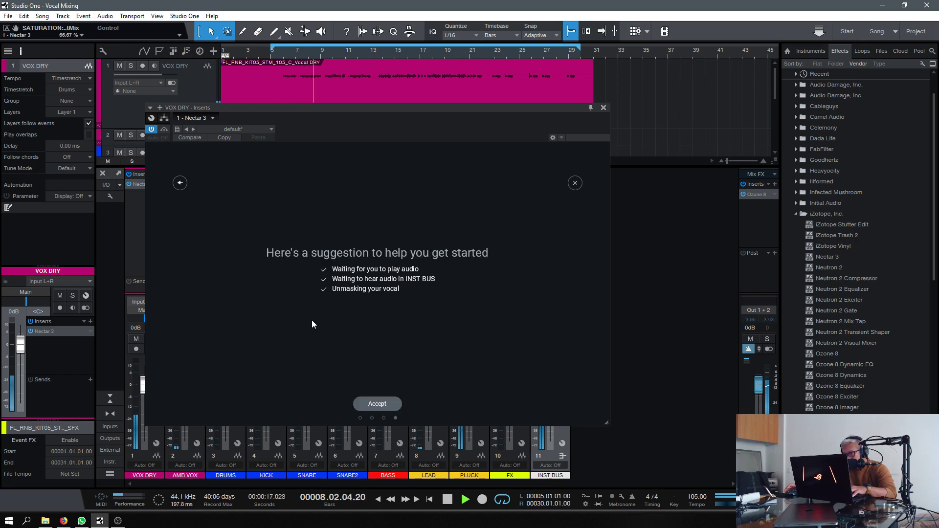
pyautogui.click(379, 401)
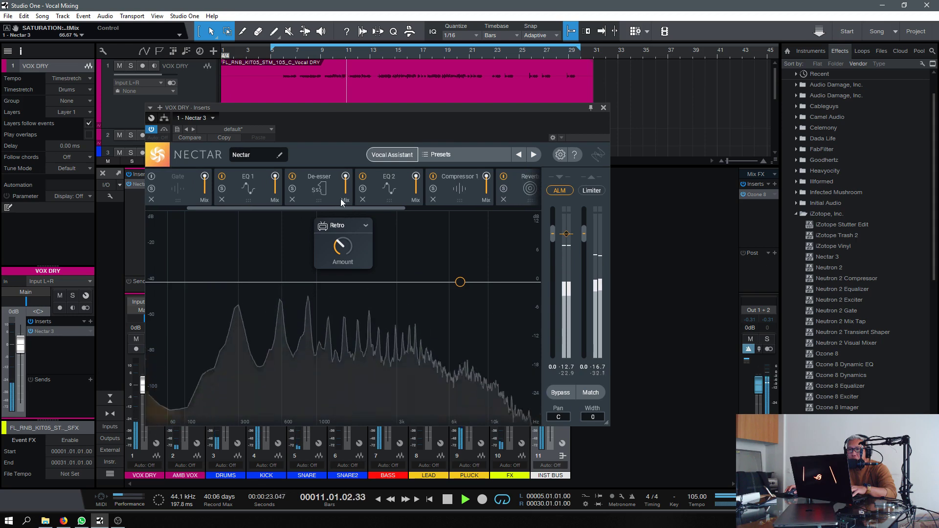
# Inspect Nectar's De-esser and EQ 1 modules during playback, close the plug-in and stop the song.
pyautogui.click(328, 189)
pyautogui.moveTo(323, 207); pyautogui.dragTo(288, 206)
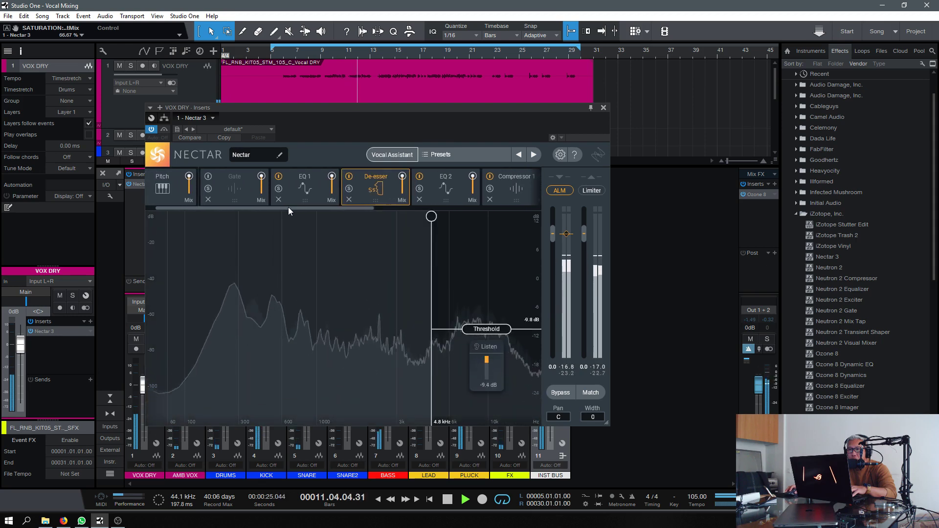
pyautogui.click(303, 189)
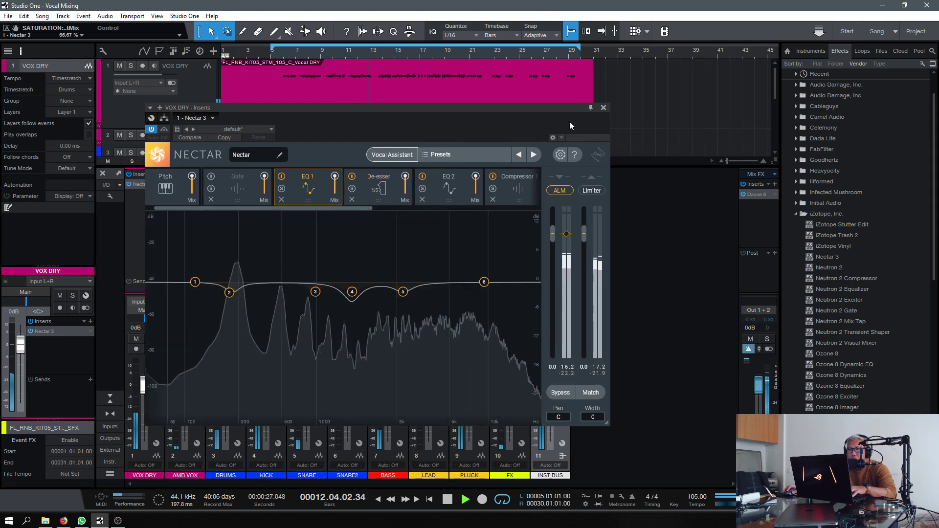
pyautogui.click(603, 109)
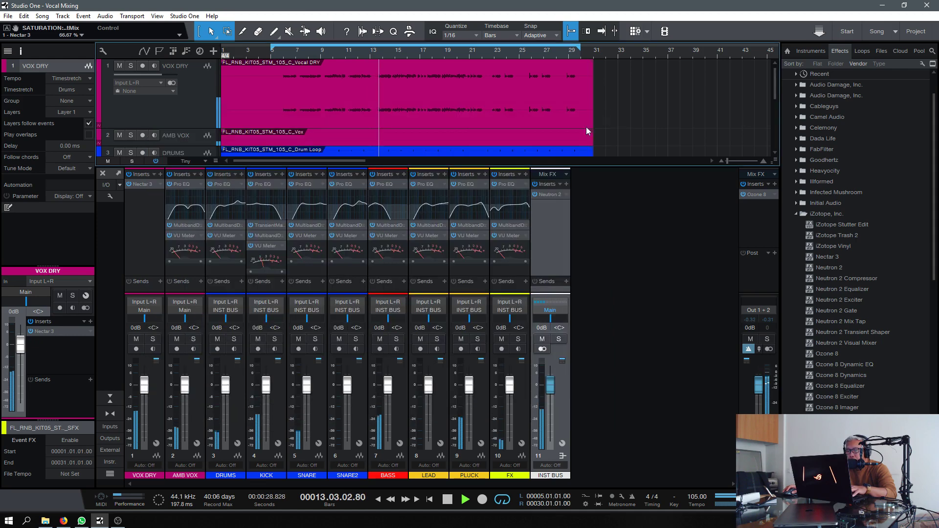
pyautogui.press('space')
# Inspect the Compressor 2, Compressor 1 and Equalizer modules of Neutron 2 on INST BUS during playback from bar 6, and close the plug-in.
pyautogui.doubleClick(550, 195)
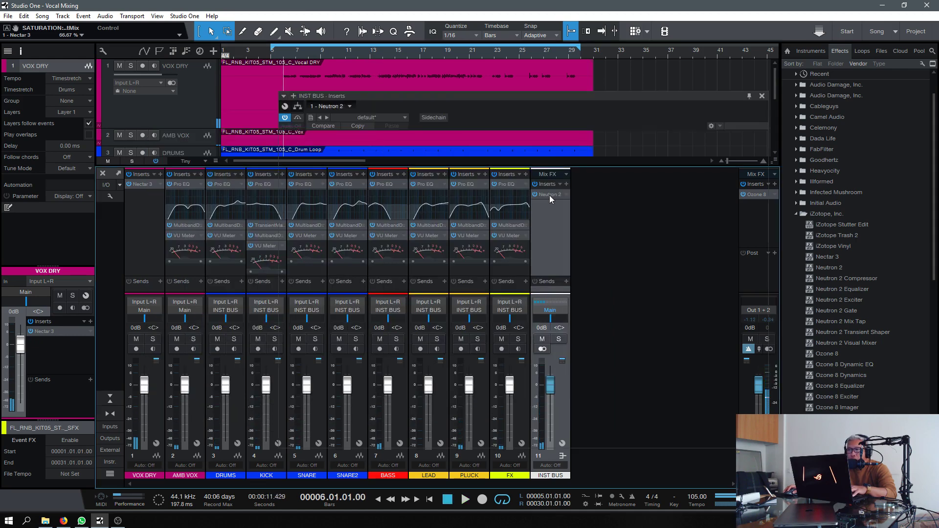
pyautogui.moveTo(587, 101); pyautogui.dragTo(510, 94)
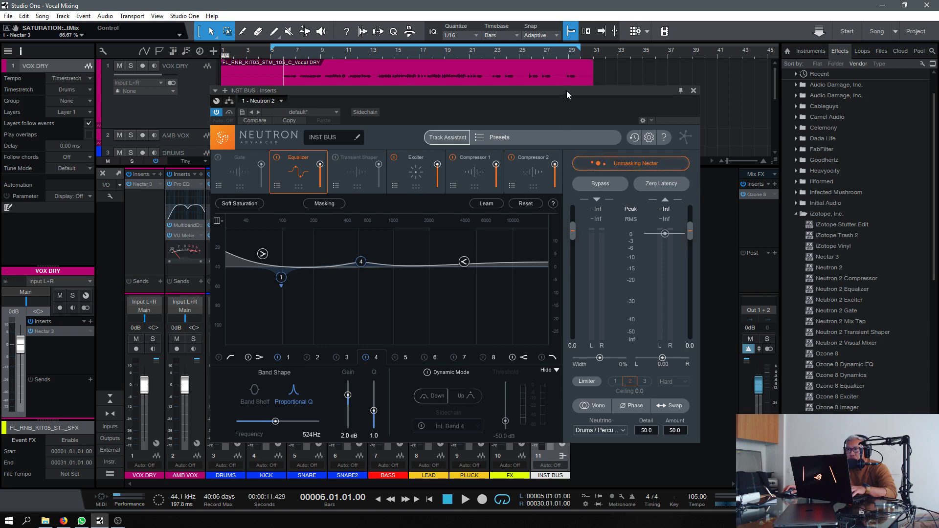
pyautogui.moveTo(566, 90); pyautogui.dragTo(621, 88)
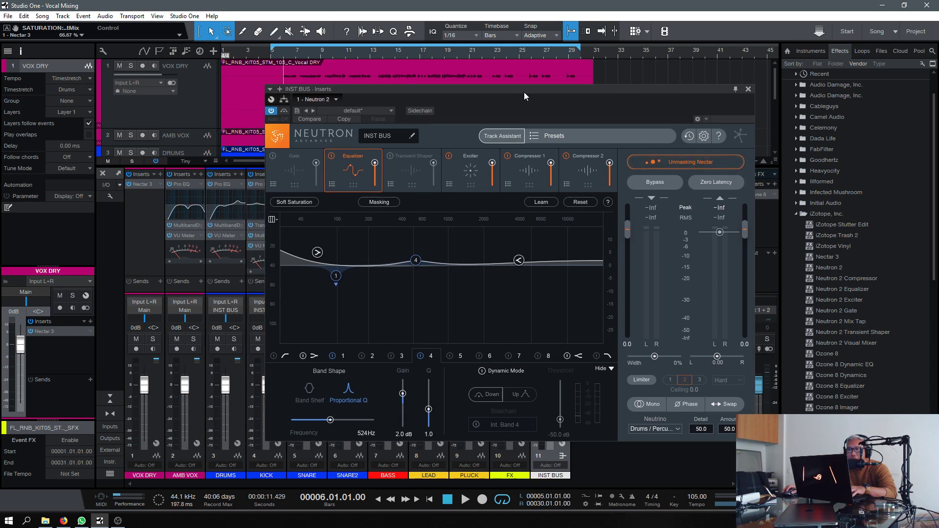
pyautogui.moveTo(524, 91); pyautogui.dragTo(463, 101)
pyautogui.press('space')
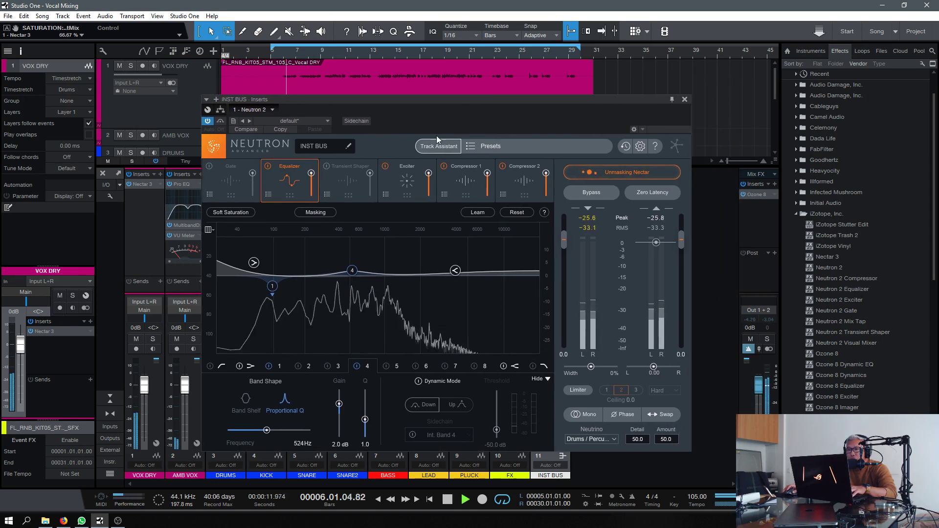
pyautogui.click(521, 186)
pyautogui.click(462, 187)
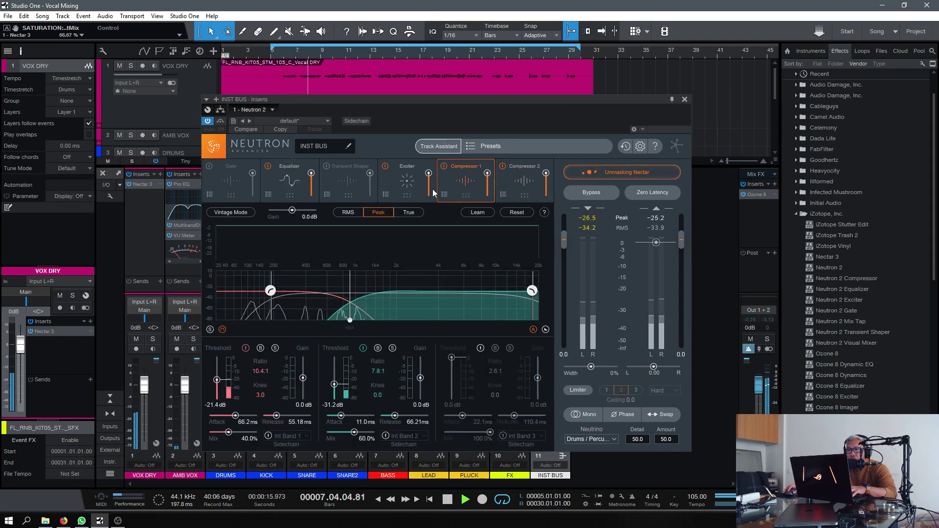
pyautogui.click(291, 188)
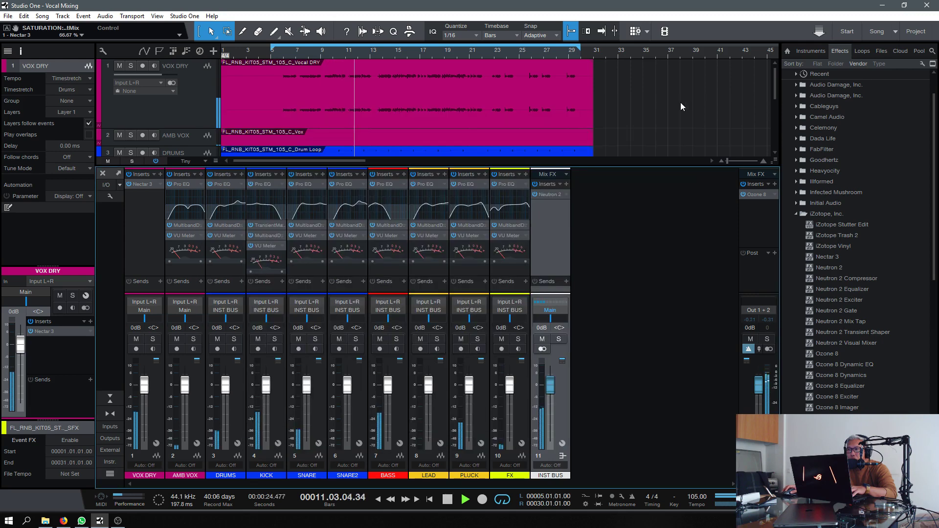
pyautogui.click(685, 99)
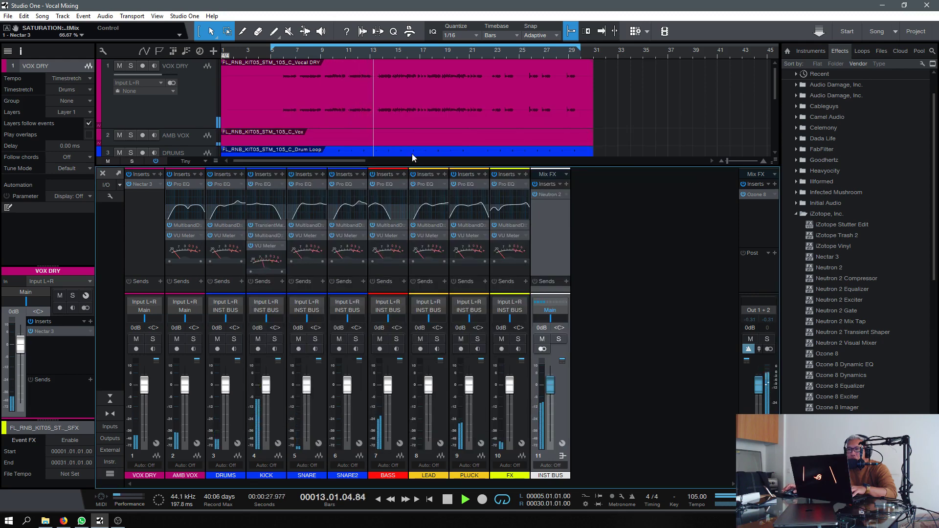
# Compare the playing mix with Nectar 3 on VOX DRY bypassed and active, and stop playback.
pyautogui.click(129, 183)
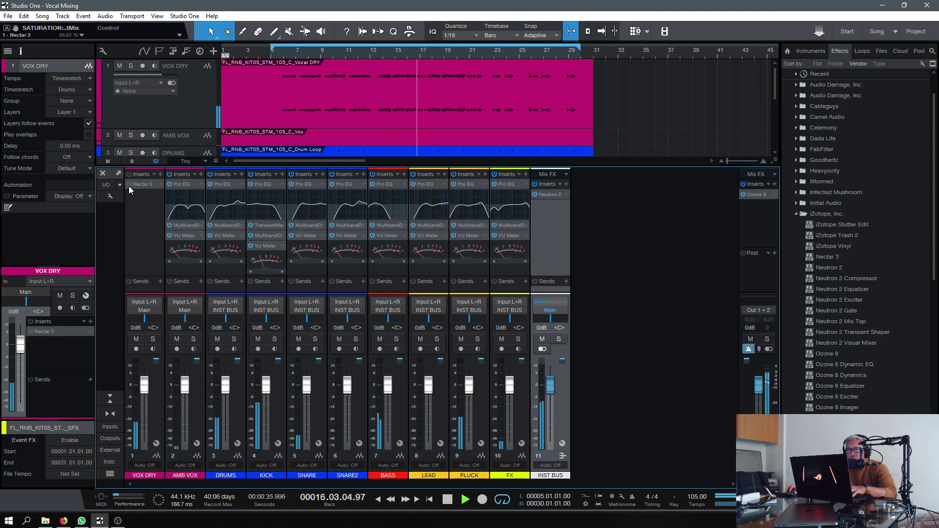
pyautogui.click(130, 184)
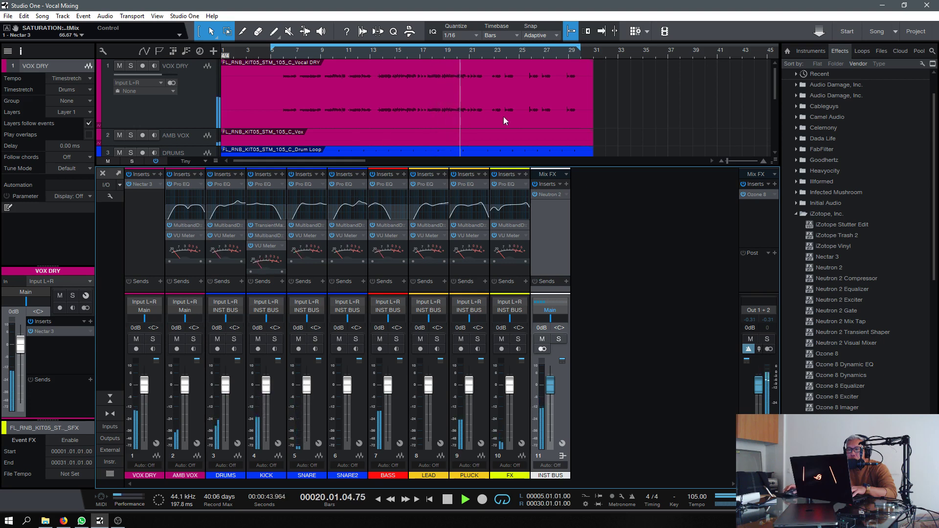
pyautogui.press('space')
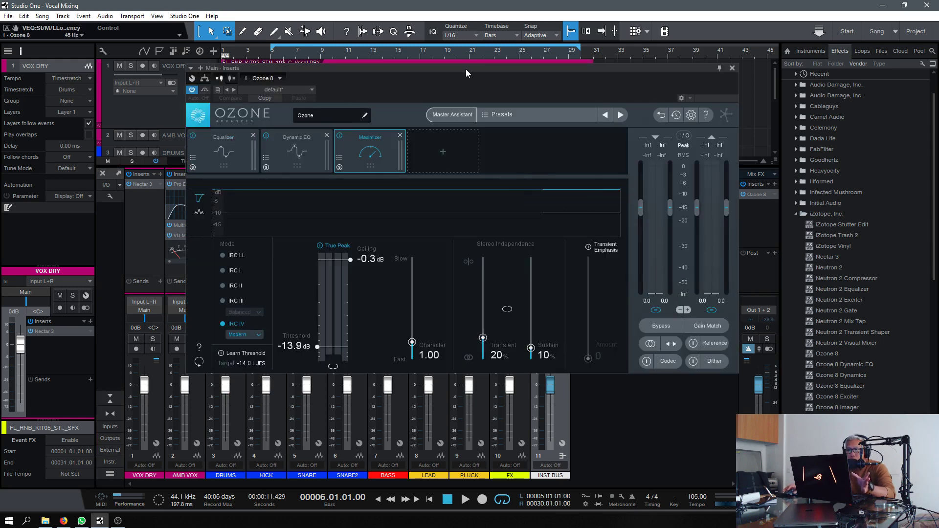
# Review the Equalizer, Dynamic EQ and Maximizer settings in Ozone 8 on the main output.
pyautogui.moveTo(471, 67); pyautogui.dragTo(447, 72)
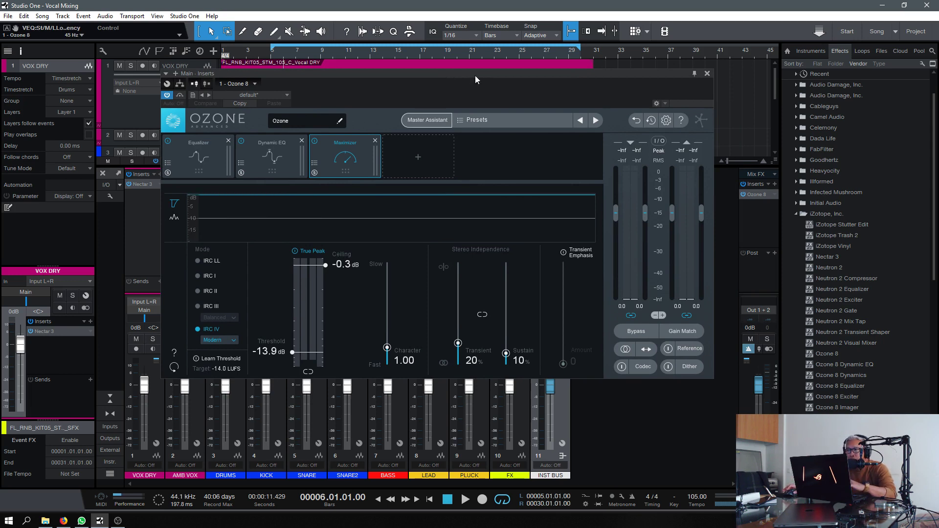
pyautogui.click(219, 167)
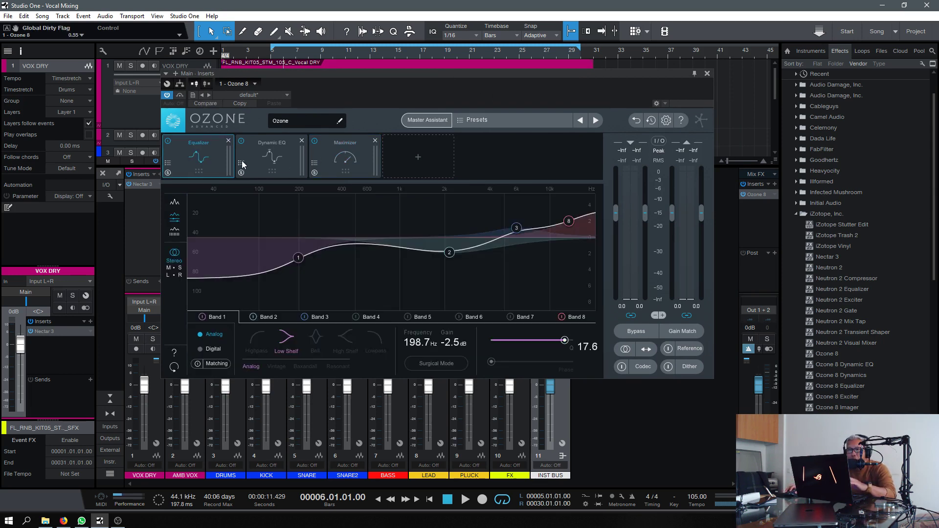
pyautogui.click(273, 160)
pyautogui.click(344, 159)
pyautogui.click(269, 162)
pyautogui.click(227, 155)
# Observe the Ozone 8 modules during playback from bar 6, close the plug-in, stop, and set the playback position to bar 5.
pyautogui.press('space')
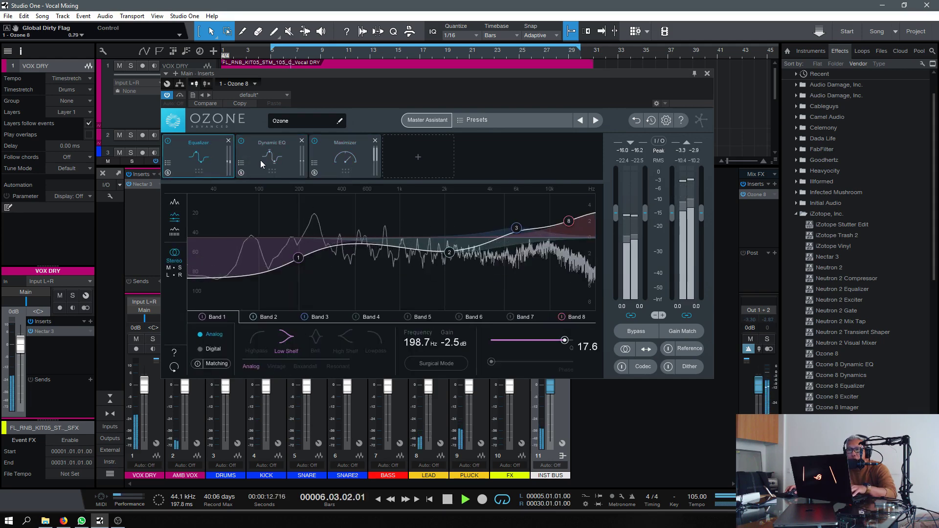
pyautogui.click(265, 161)
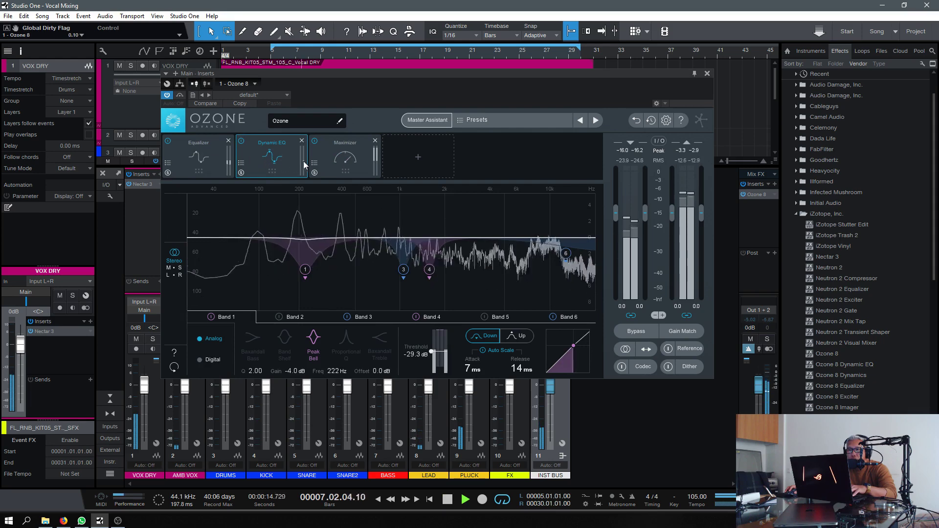
pyautogui.click(337, 162)
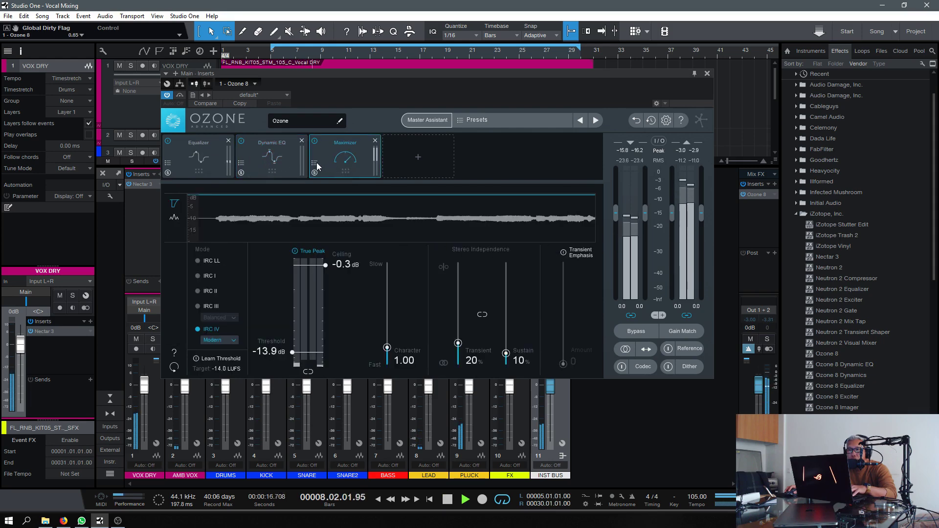
pyautogui.click(707, 74)
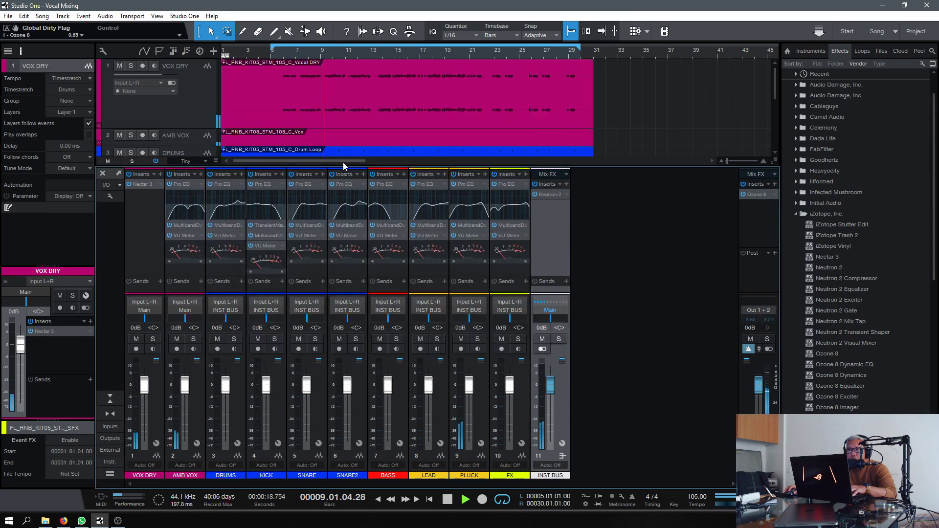
pyautogui.press('space')
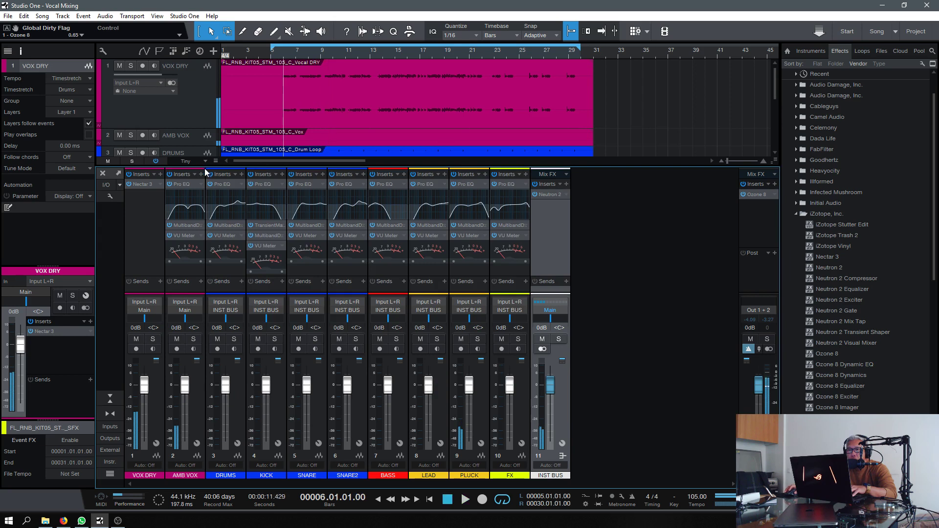
pyautogui.click(272, 58)
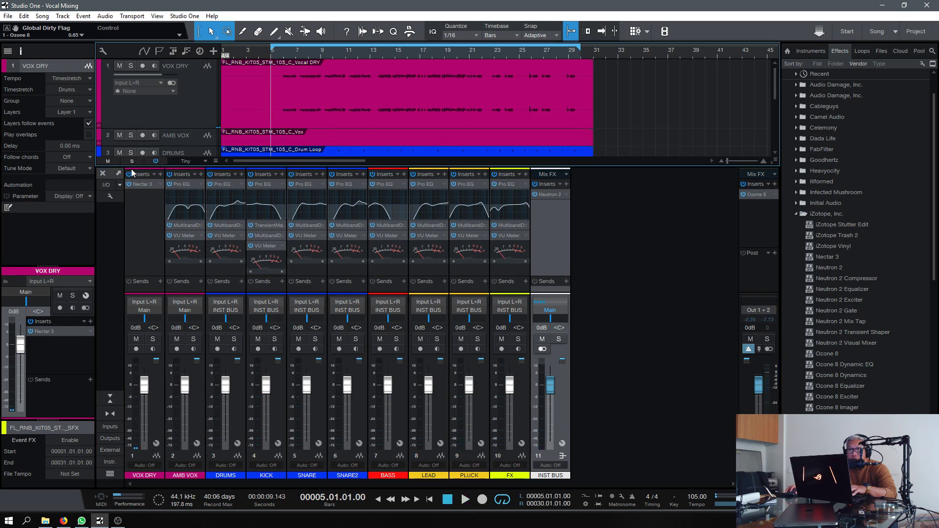
# Compare the mix during playback from bar 5 with the insert effects on all channels bypassed and active, and stop playback.
pyautogui.click(159, 161)
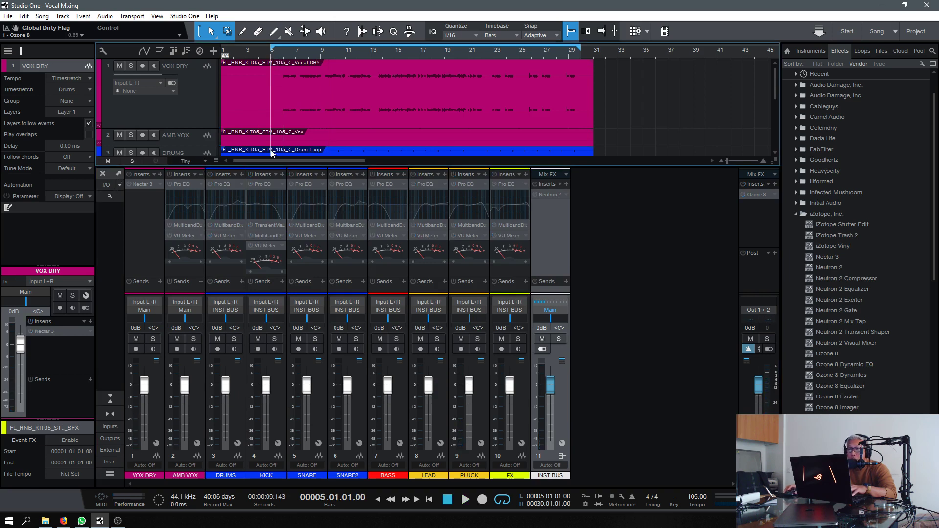
pyautogui.press('space')
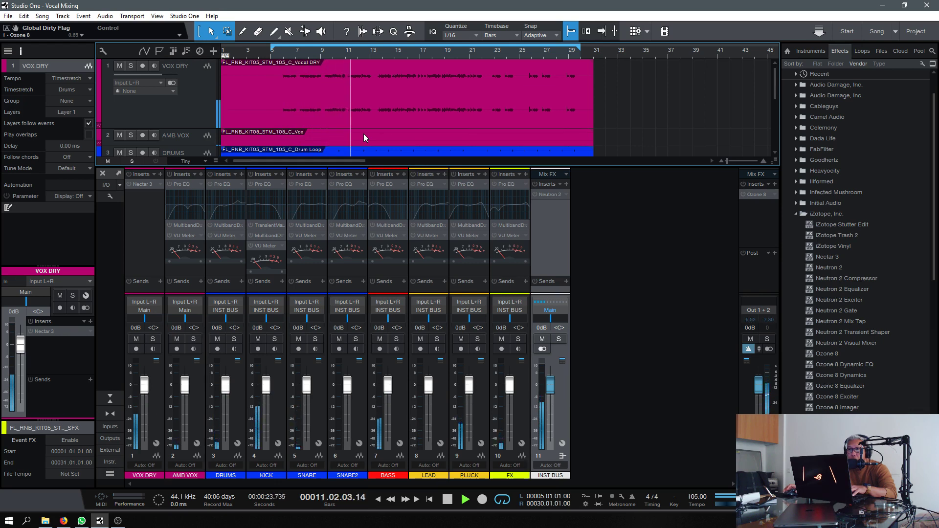
pyautogui.click(155, 162)
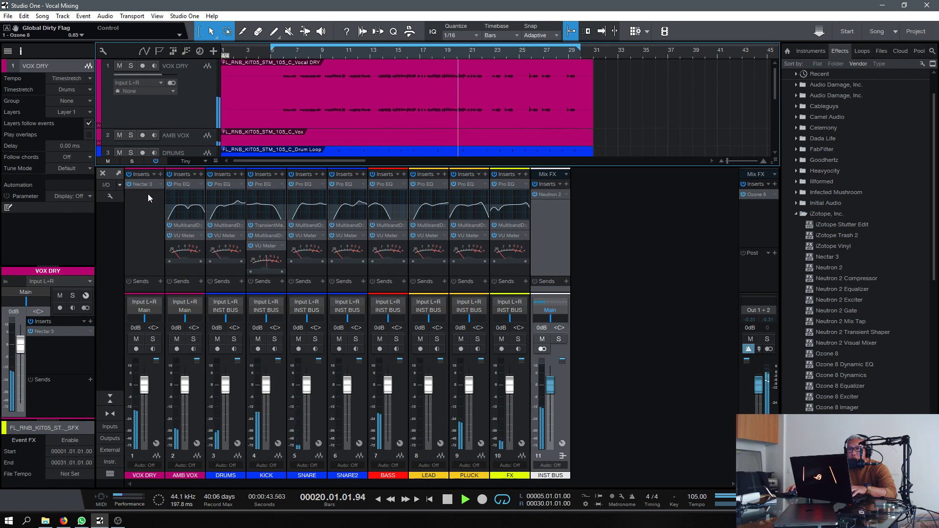
pyautogui.press('space')
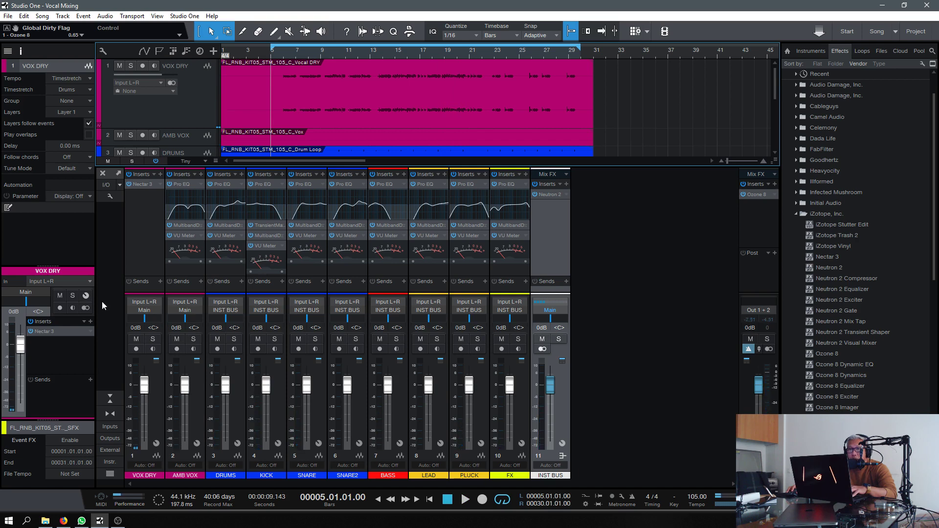
# Listen to VOX DRY soloed during playback from bar 5, and unsolo it to hear the vocal within the full mix.
pyautogui.click(158, 339)
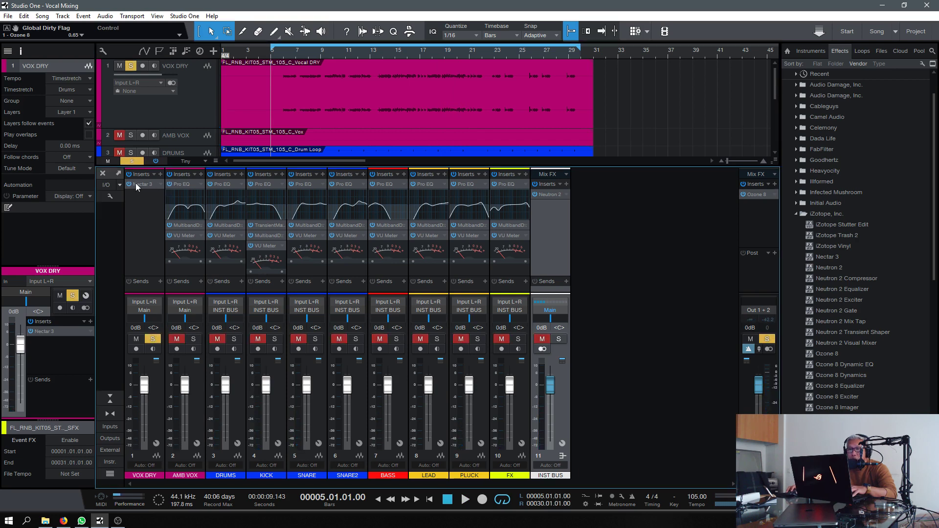
pyautogui.press('space')
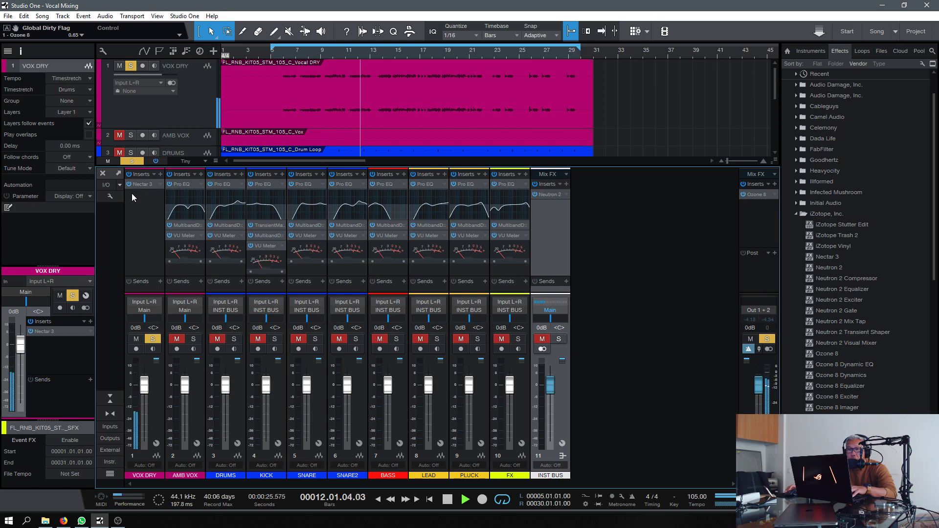
pyautogui.click(154, 339)
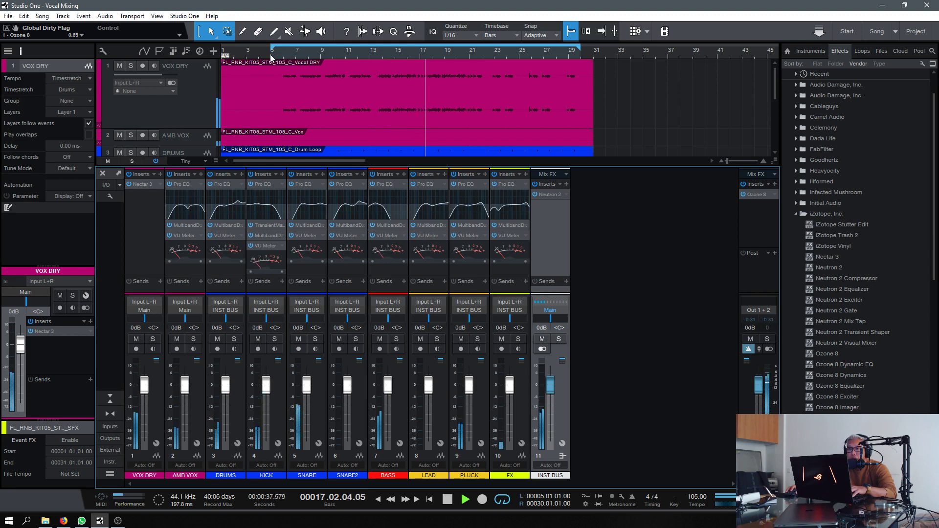
# Restart playback from bar 5, listen to the full processed mix through to about bar 29, and stop.
pyautogui.press('space')
pyautogui.press('space')
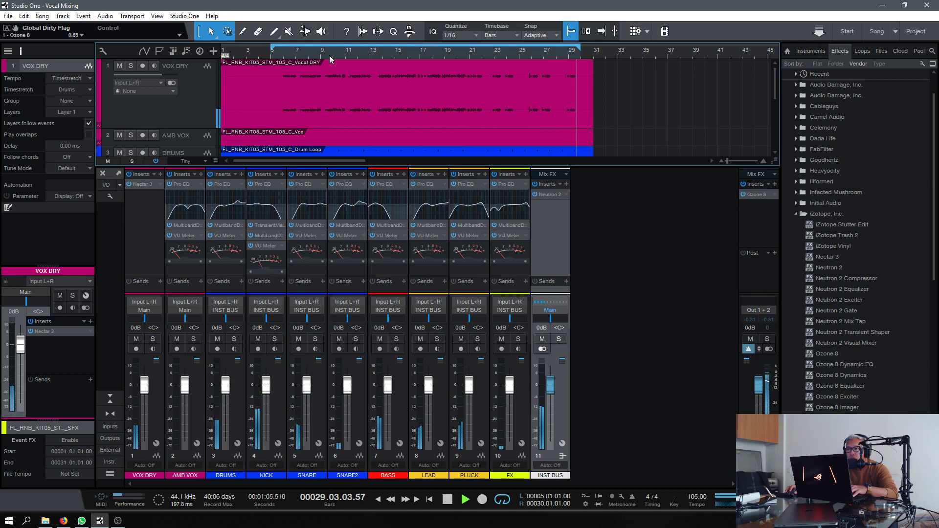
pyautogui.press('space')
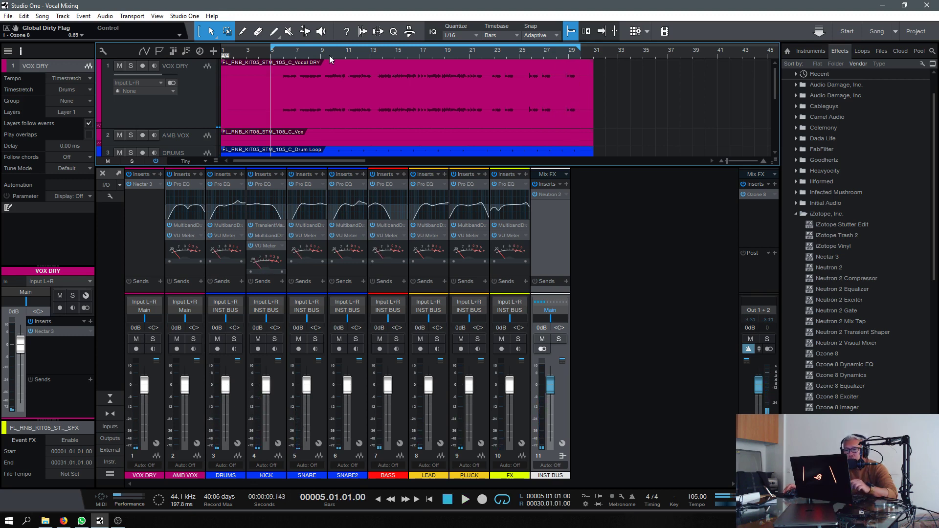